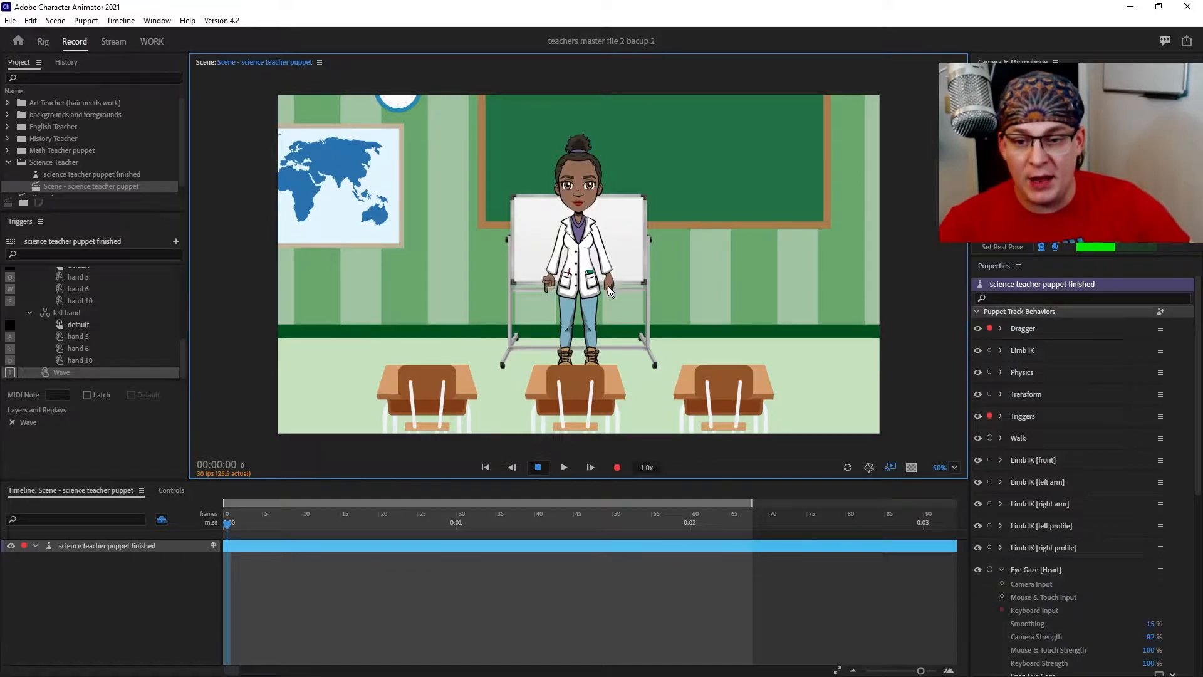
# Step: Pose the puppet's left arm raised outward with the hand 10 trigger, and record it as a one-frame take
pyautogui.moveTo(611, 287); pyautogui.dragTo(655, 289)
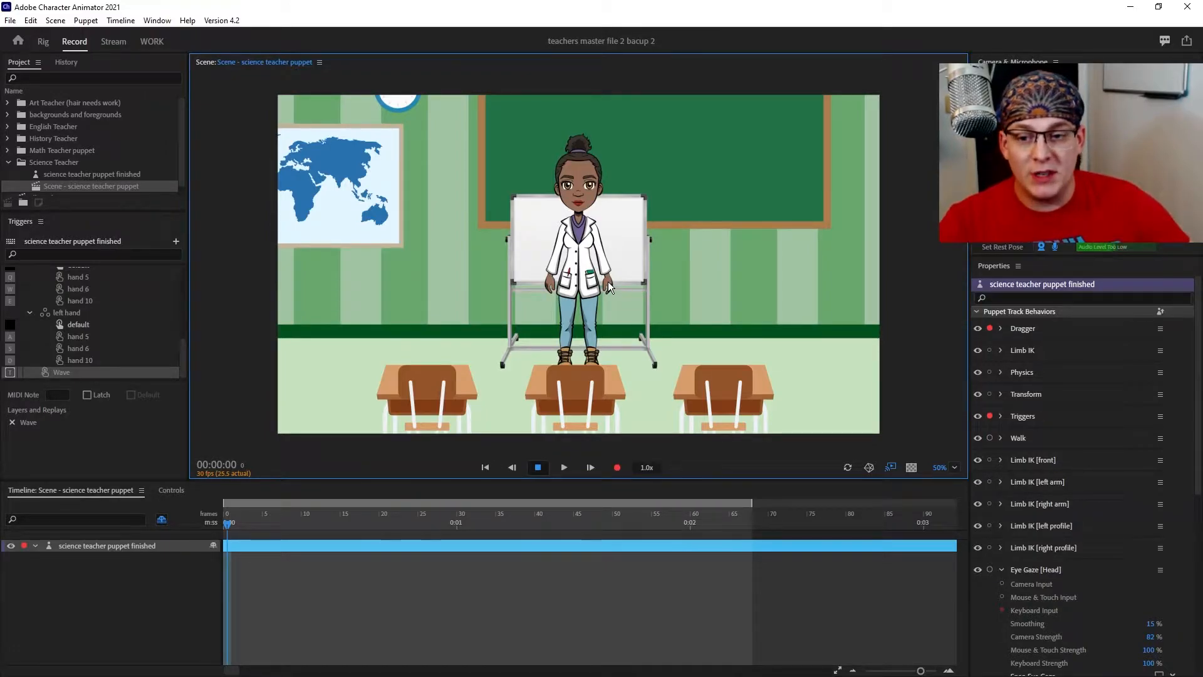
pyautogui.moveTo(608, 284); pyautogui.dragTo(648, 205)
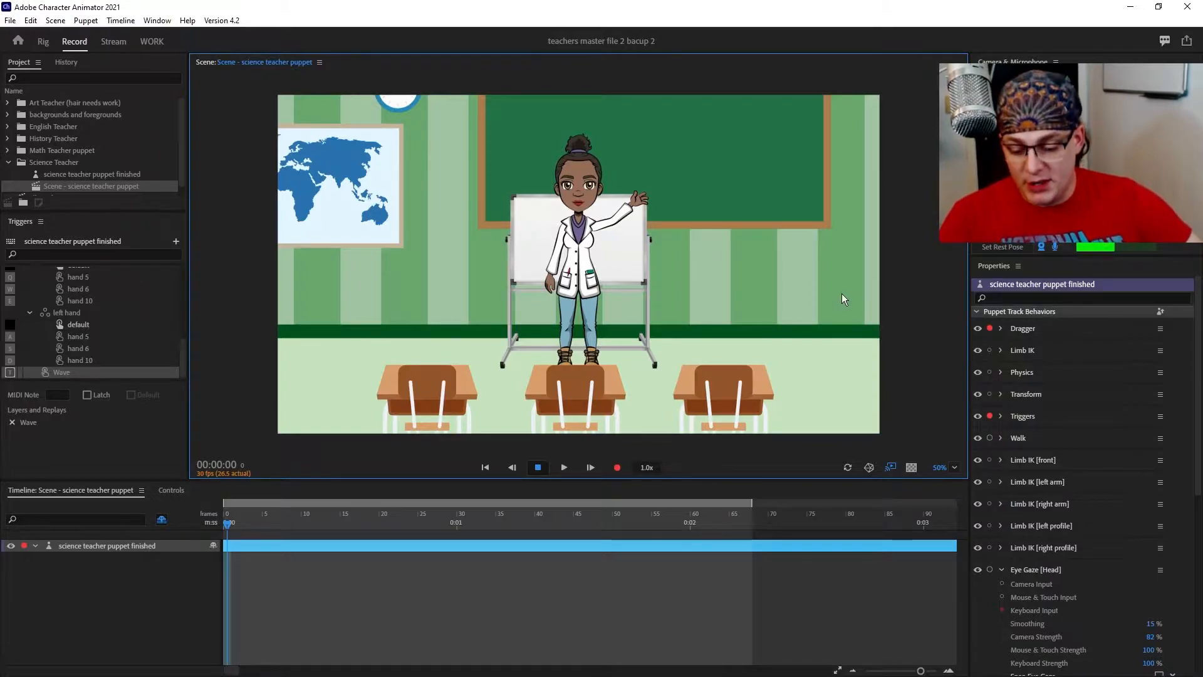
pyautogui.press('space')
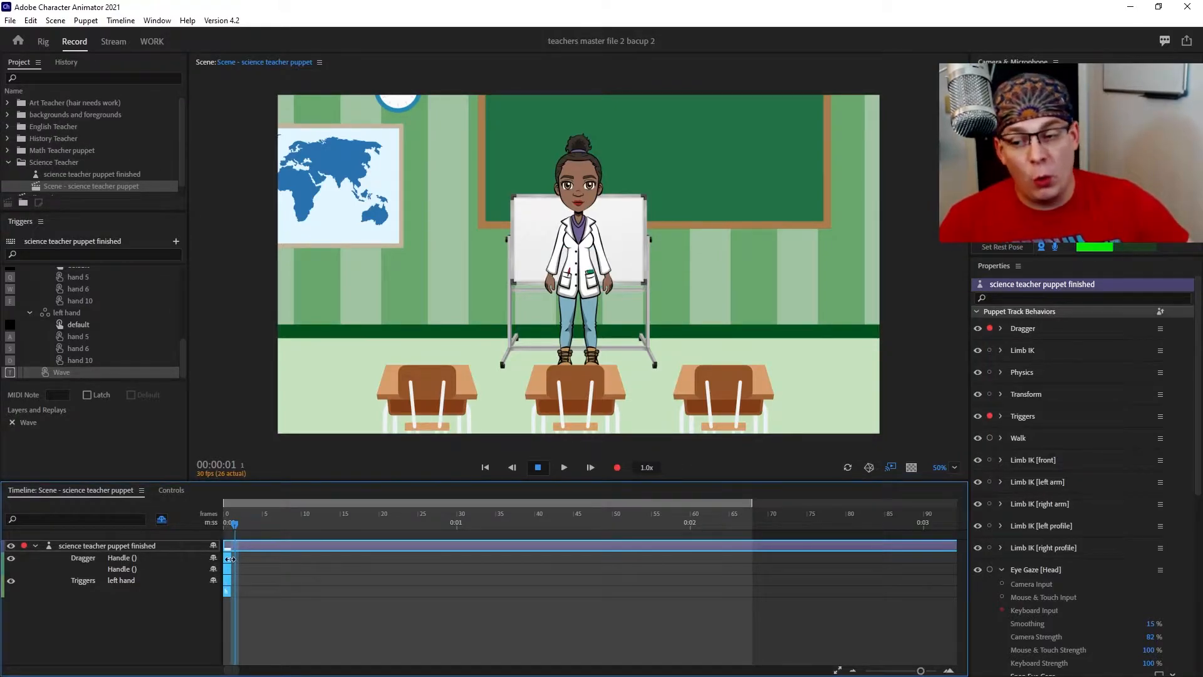
# Step: Stretch the recorded takes to about frame 10, delay the left hand trigger's start slightly, and extend its end to 0:01
pyautogui.moveTo(231, 559); pyautogui.dragTo(280, 557)
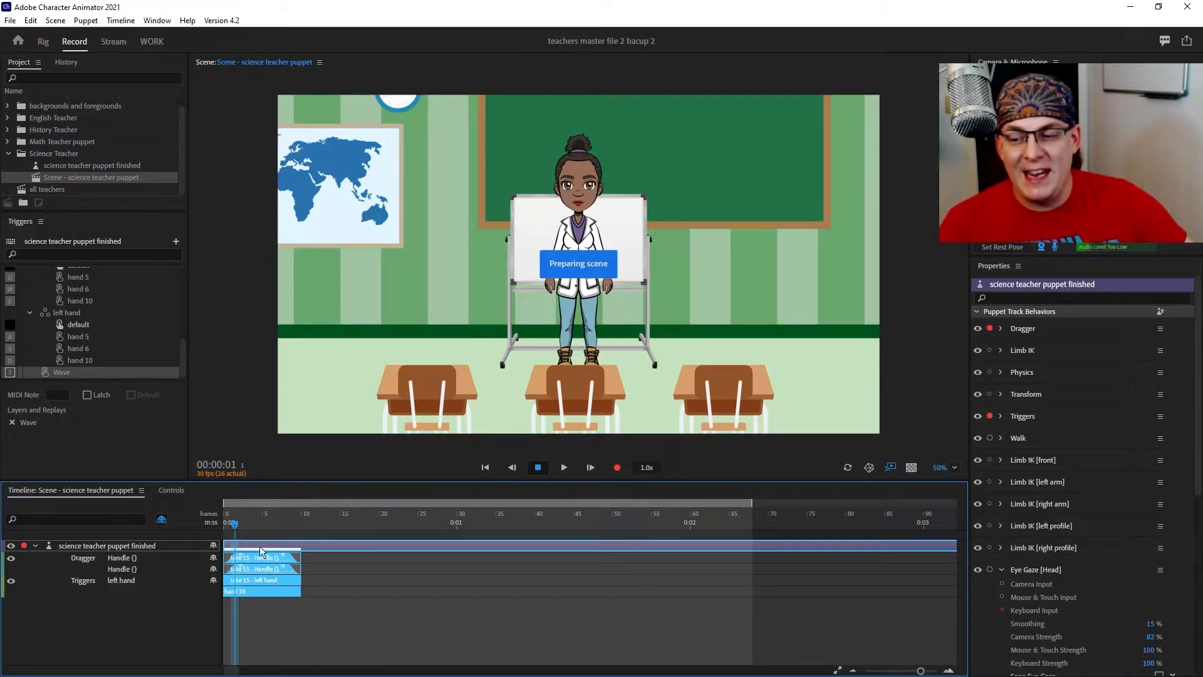
pyautogui.click(307, 618)
pyautogui.moveTo(228, 579); pyautogui.dragTo(231, 579)
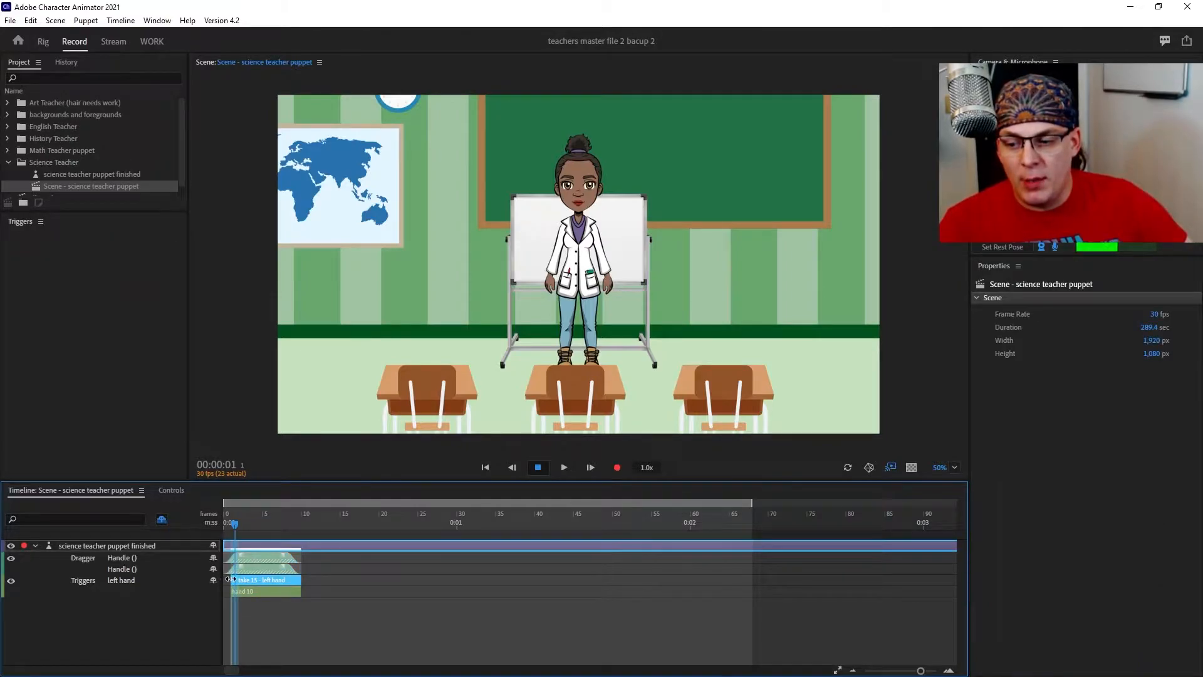
pyautogui.click(235, 544)
pyautogui.moveTo(231, 582); pyautogui.dragTo(239, 580)
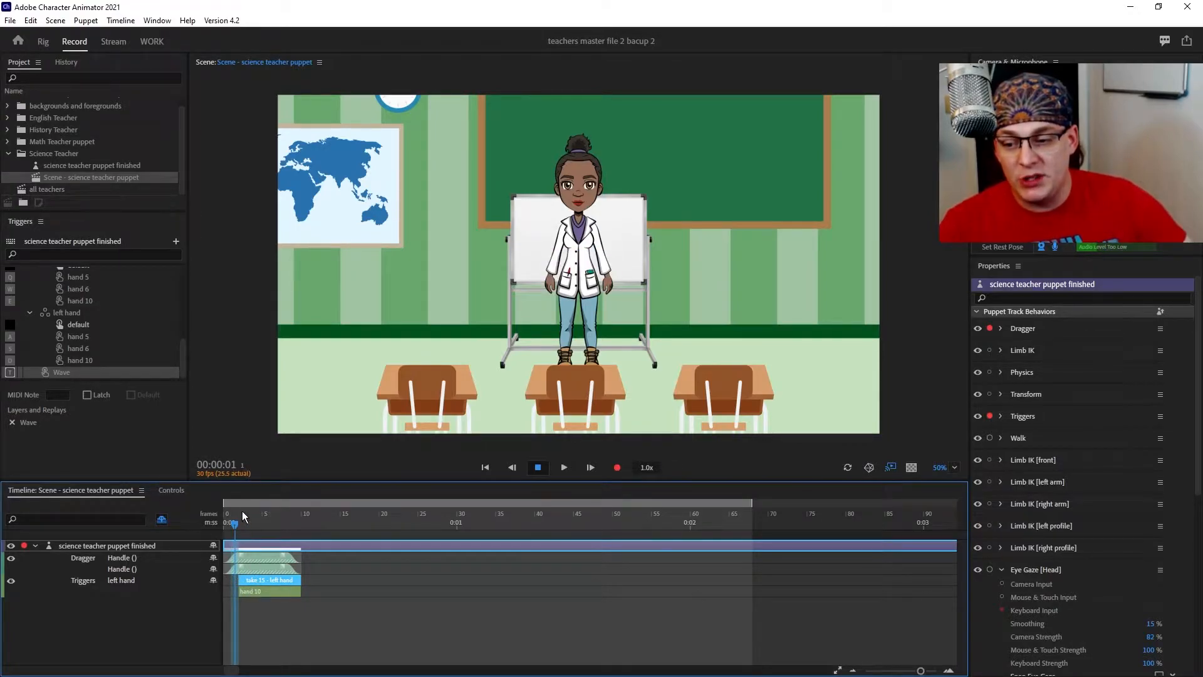
pyautogui.moveTo(241, 578); pyautogui.dragTo(457, 577)
# Step: Move the playhead to frame 4, disarm Dragger and Triggers, and take a scene snapshot of the raised-arm pose
pyautogui.click(233, 526)
pyautogui.moveTo(239, 521); pyautogui.dragTo(258, 519)
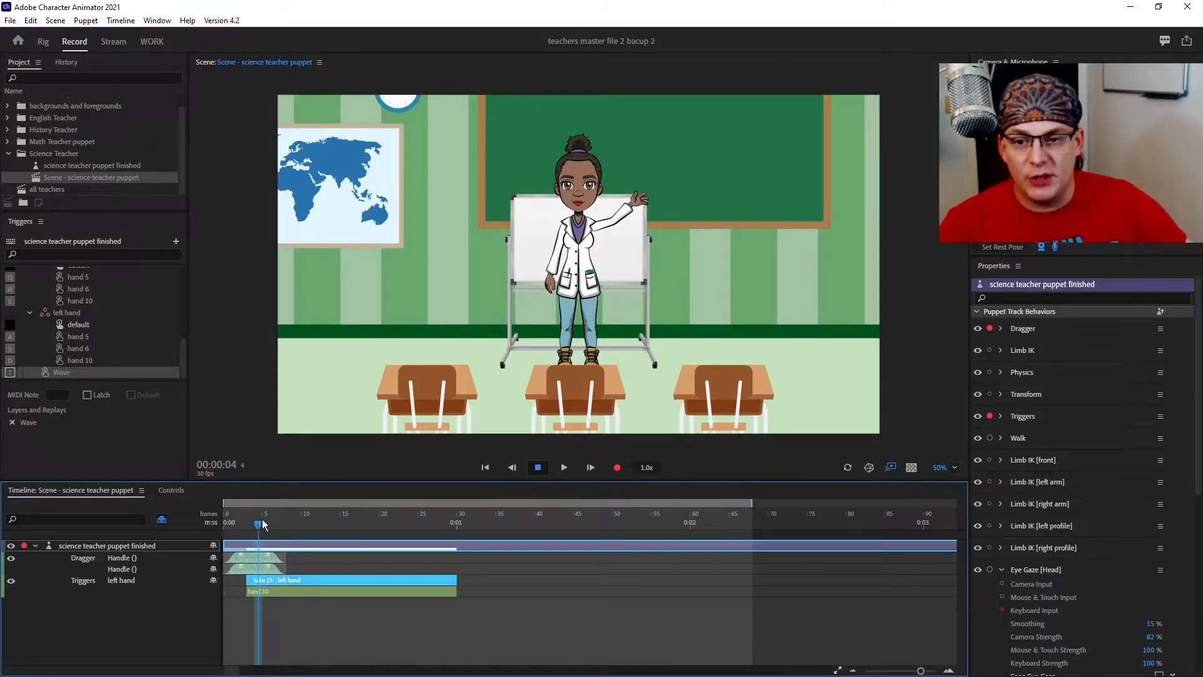
pyautogui.click(990, 329)
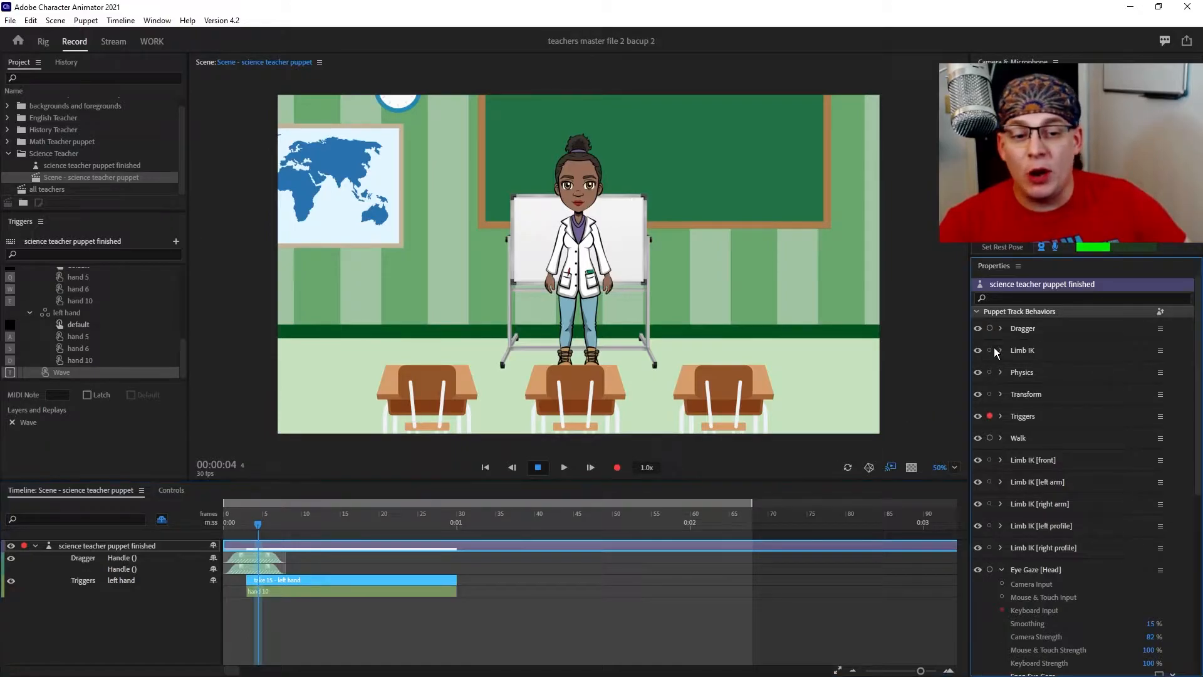
pyautogui.click(989, 416)
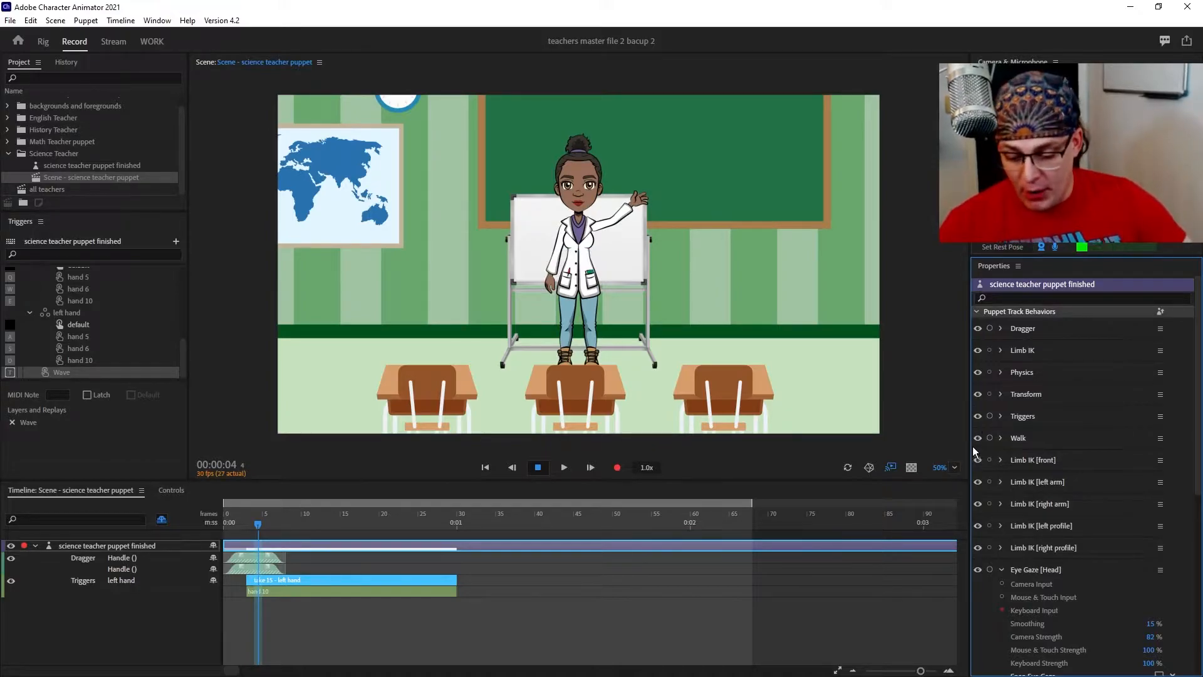
pyautogui.press('s')
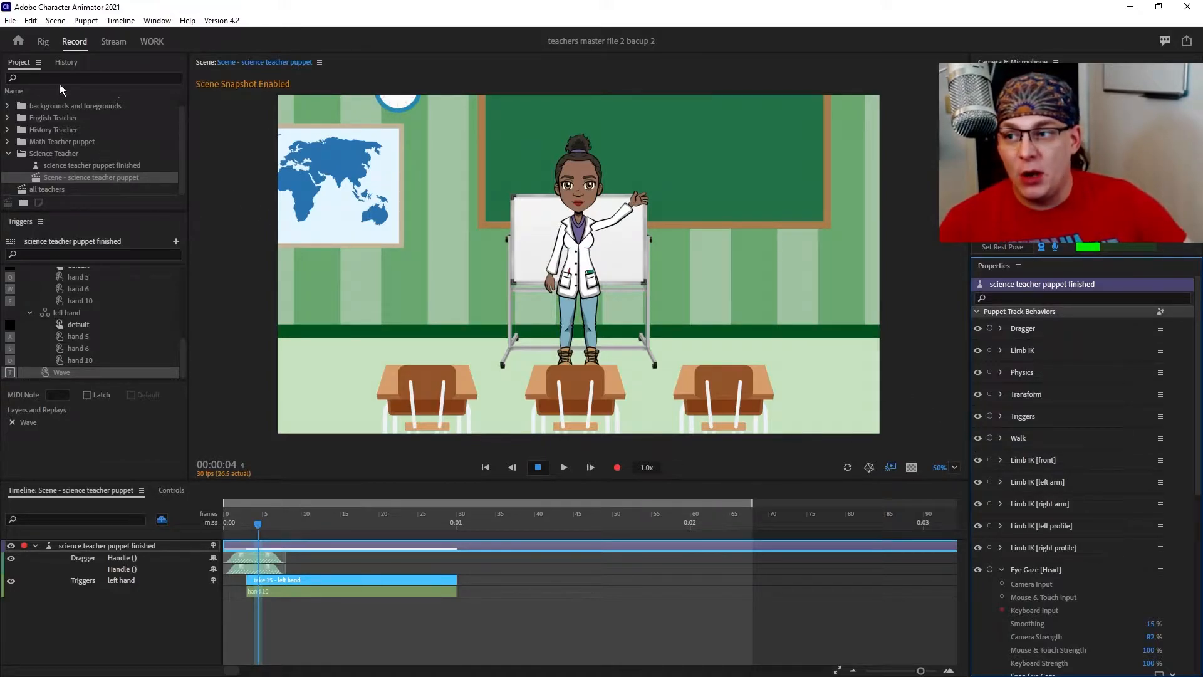
pyautogui.click(56, 20)
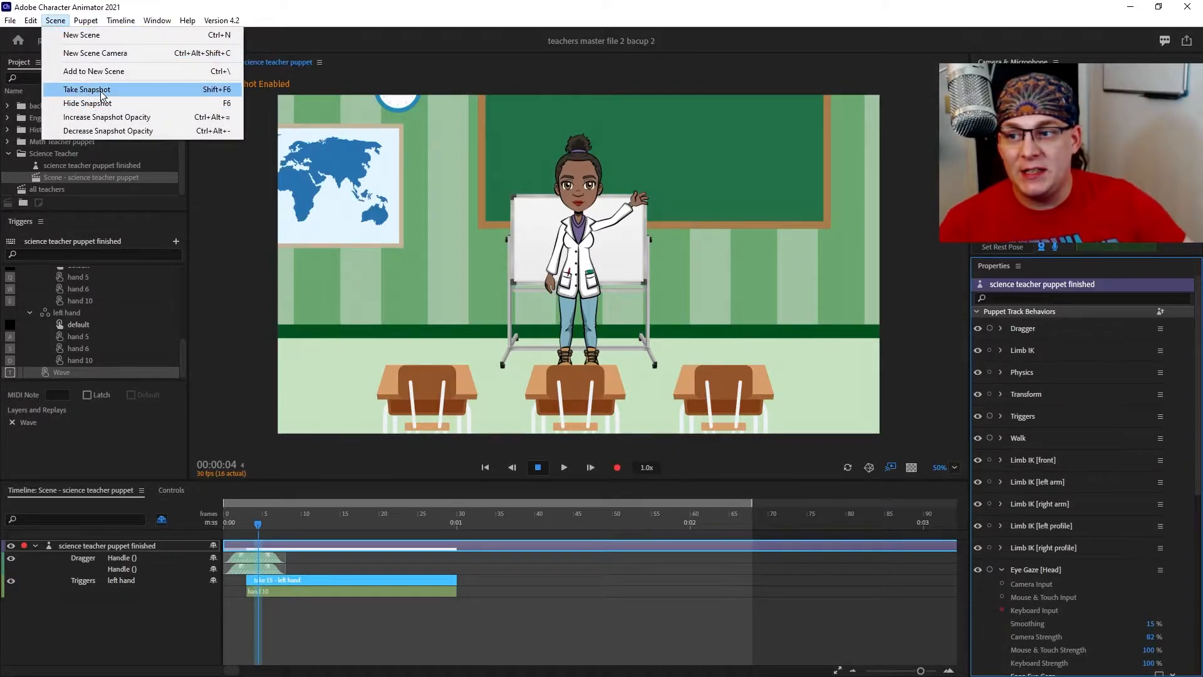
pyautogui.click(635, 625)
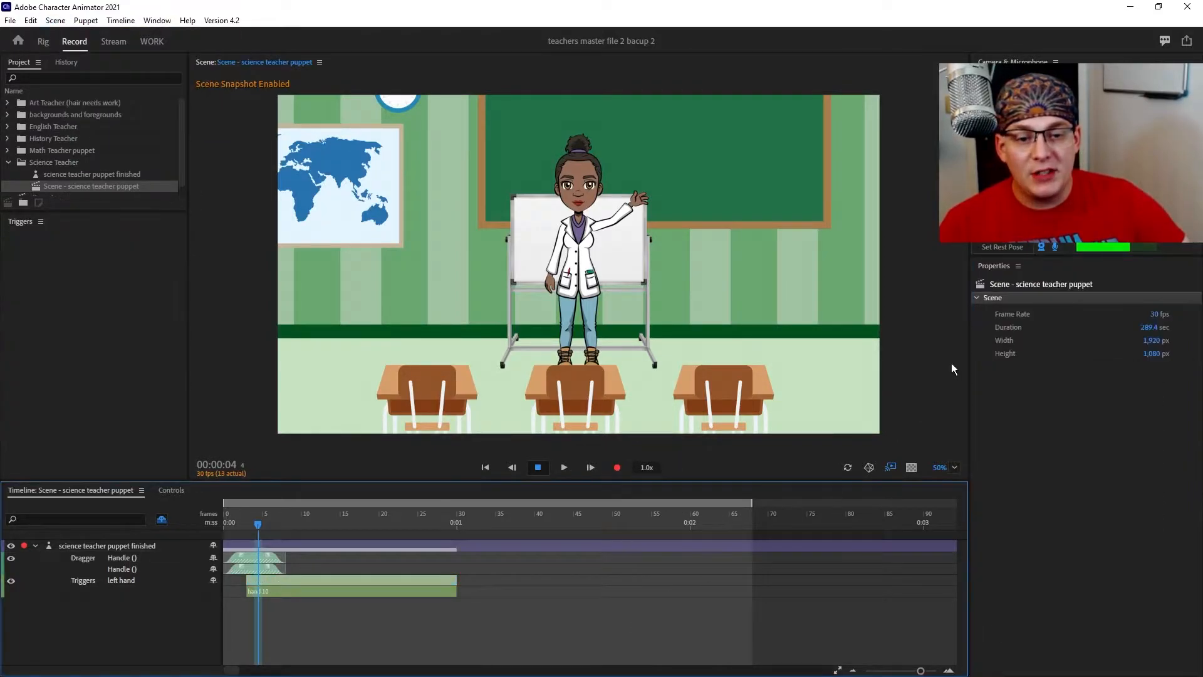
# Step: Re-arm Dragger and Triggers for the puppet, and pose its left hand slightly higher and farther inward than the snapshot
pyautogui.click(579, 549)
pyautogui.click(991, 328)
pyautogui.click(991, 416)
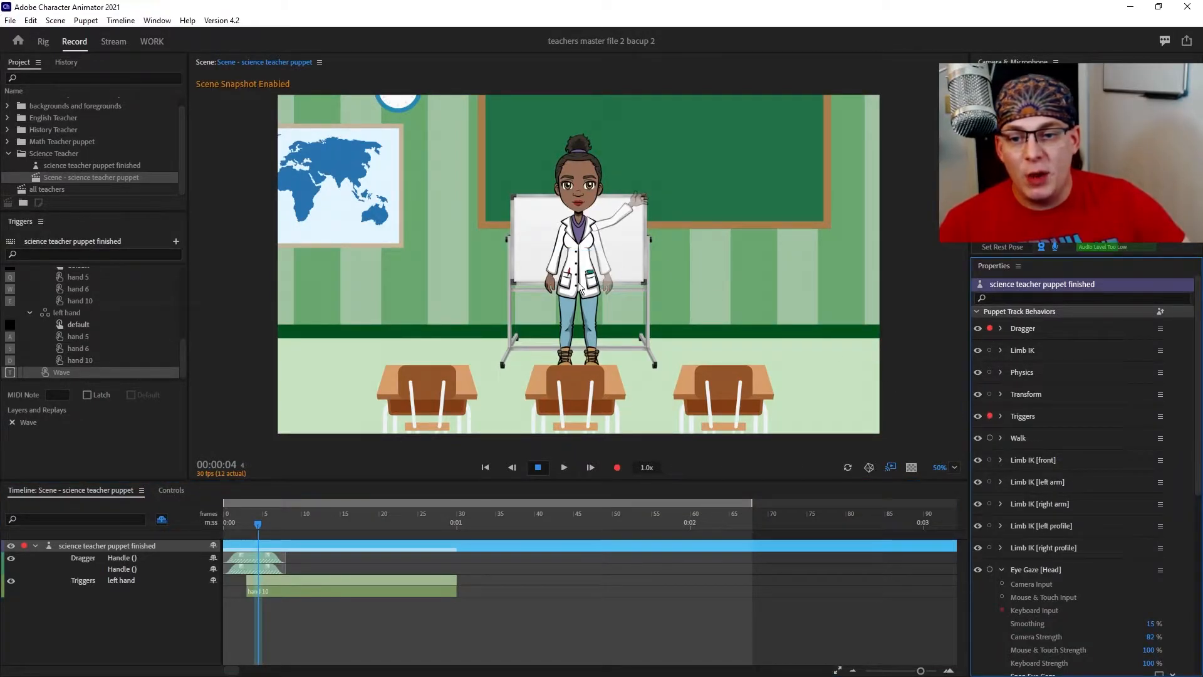
pyautogui.click(608, 280)
pyautogui.moveTo(644, 208)
pyautogui.mouseDown()
pyautogui.moveTo(641, 190)
pyautogui.moveTo(631, 191)
pyautogui.mouseUp()
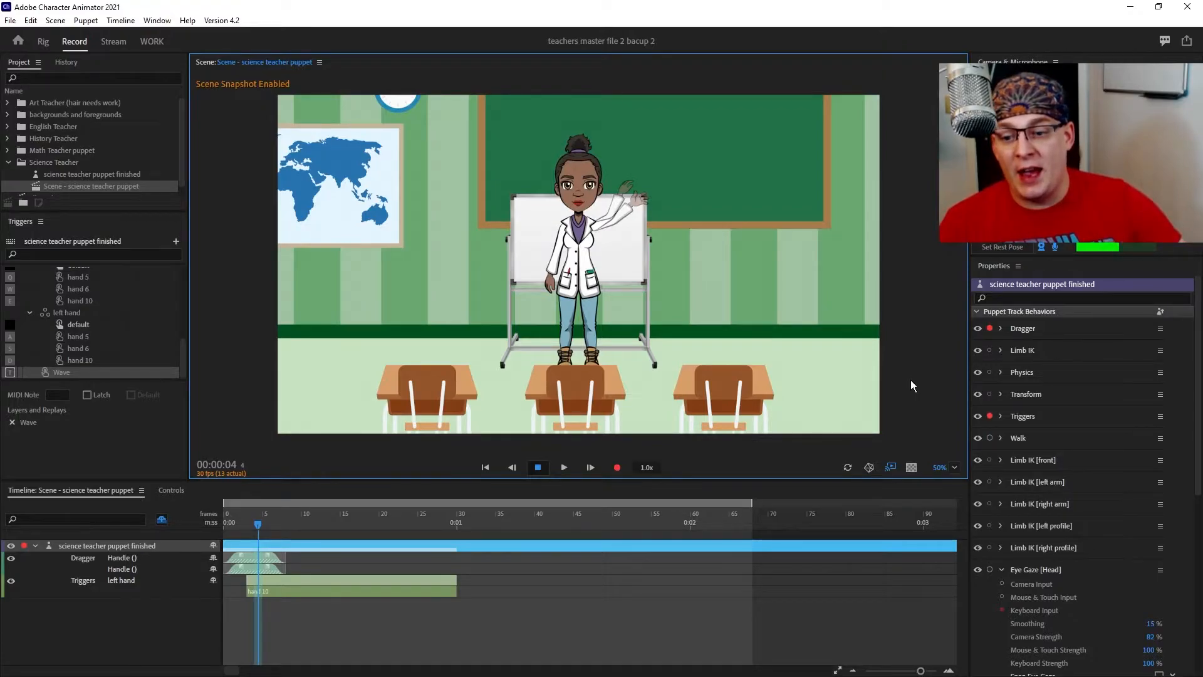
# Step: Record the inward arm pose as a second Dragger take, and stretch it to about frame 10
pyautogui.click(454, 616)
pyautogui.click(405, 581)
pyautogui.click(476, 560)
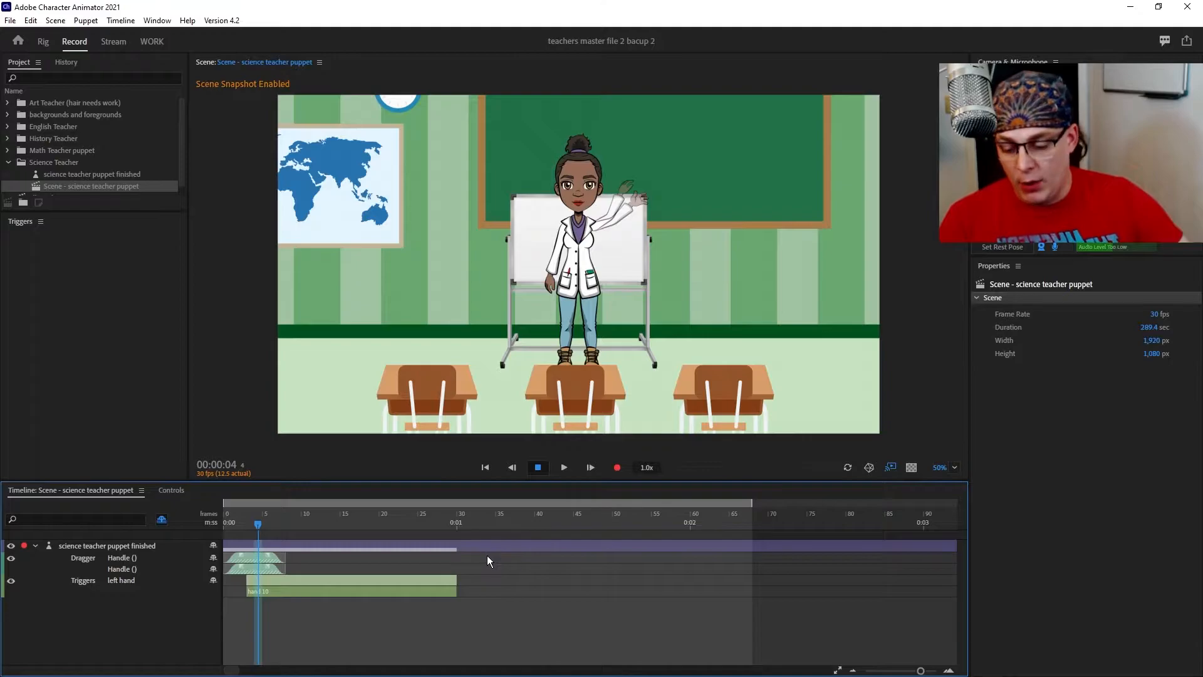
pyautogui.click(401, 549)
pyautogui.moveTo(262, 559); pyautogui.dragTo(308, 559)
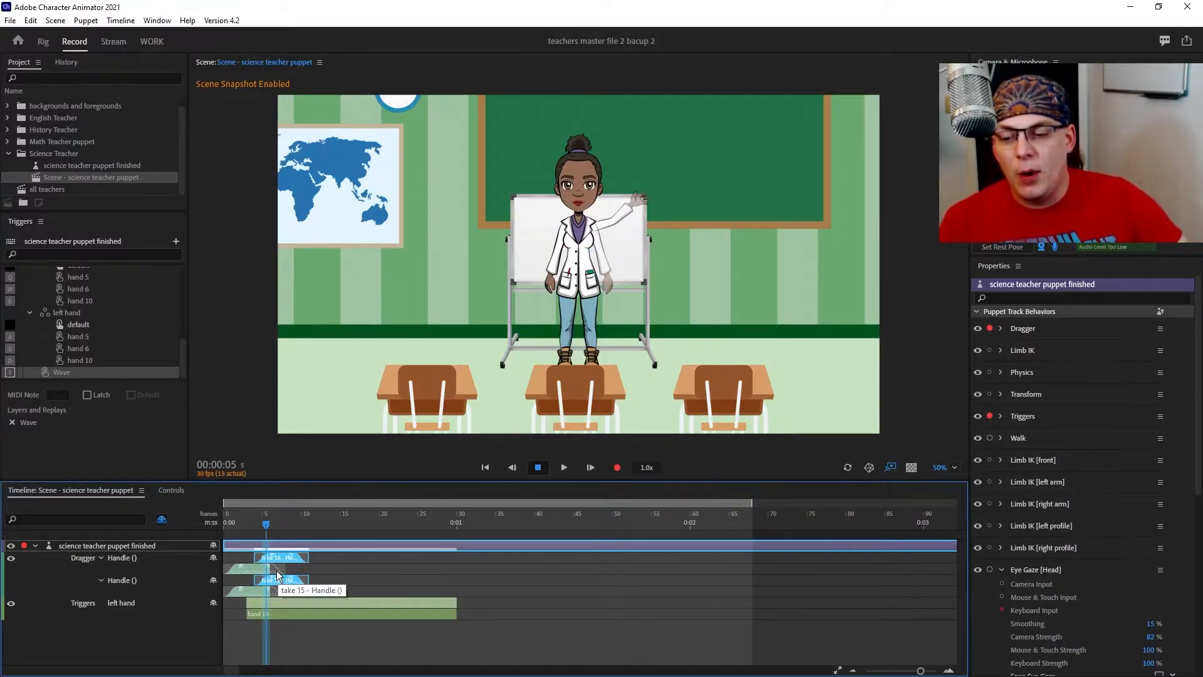
# Step: Adjust the first two Dragger takes to overlap, and scrub the transition from the start to frame 12
pyautogui.moveTo(276, 570)
pyautogui.mouseDown()
pyautogui.moveTo(277, 593)
pyautogui.moveTo(274, 570)
pyautogui.mouseUp()
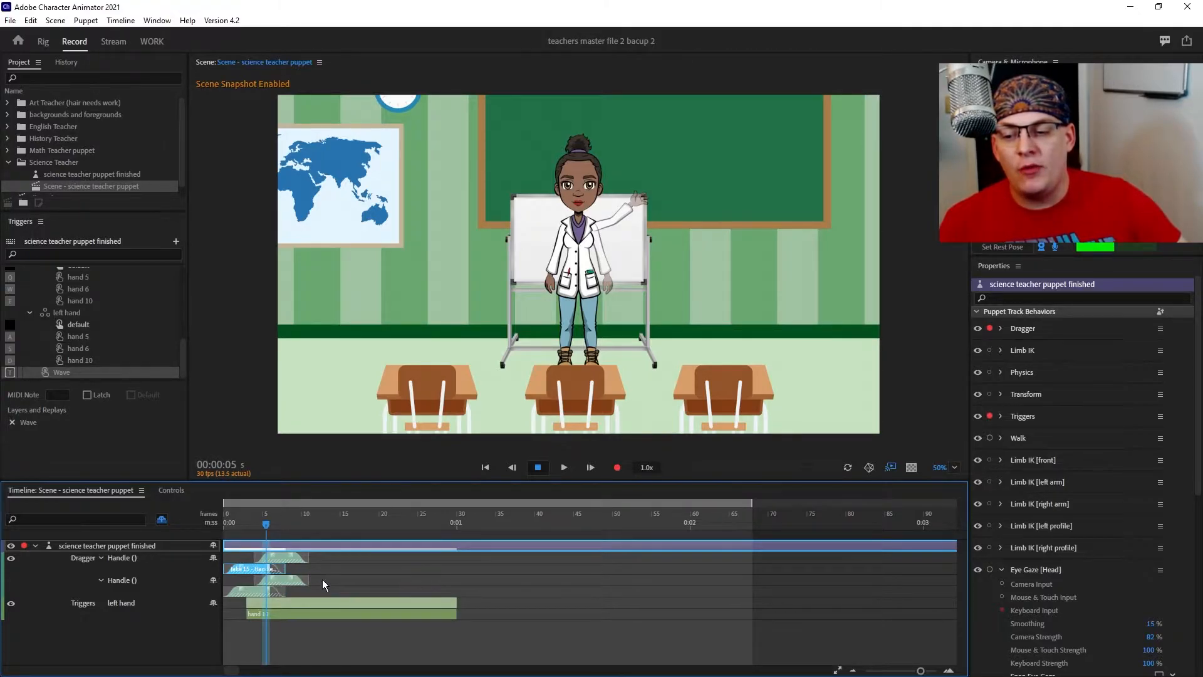
pyautogui.click(230, 523)
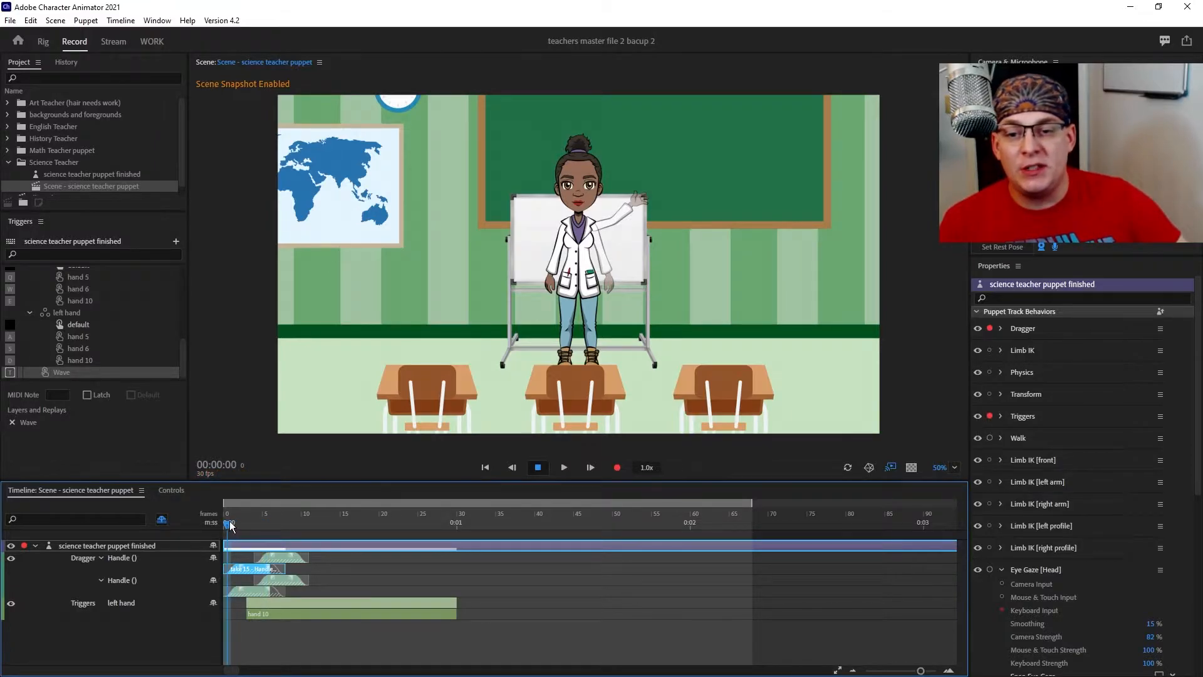
pyautogui.moveTo(230, 525); pyautogui.dragTo(319, 528)
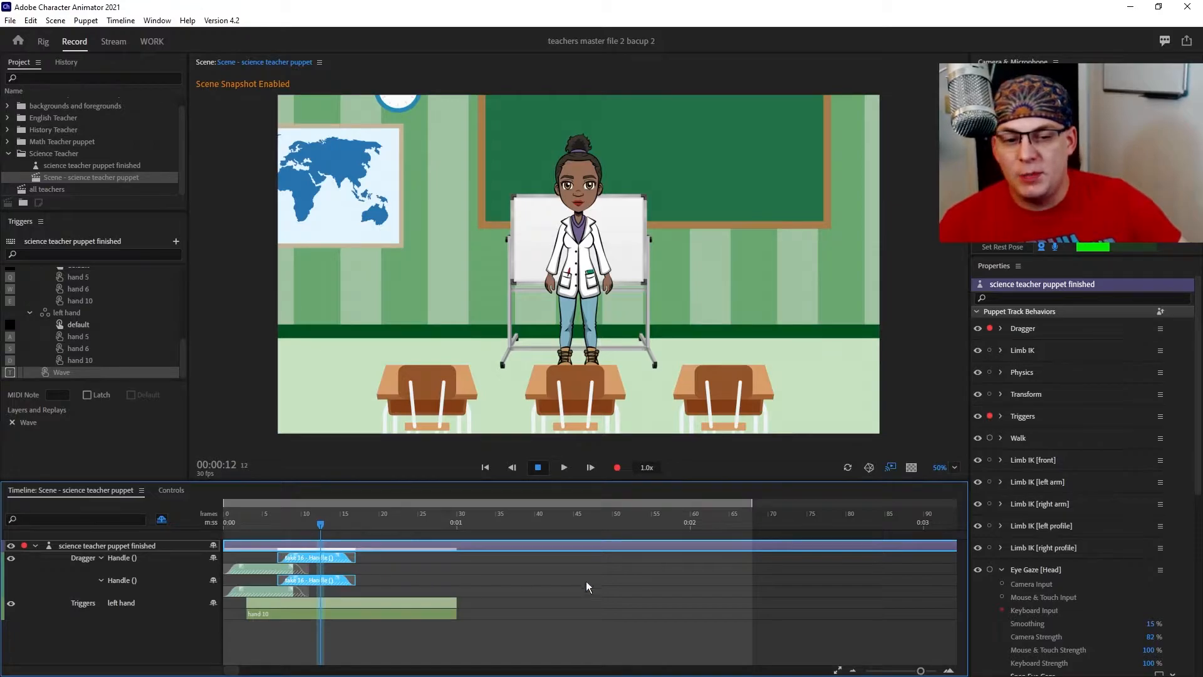
# Step: Take a new snapshot of the inward pose at frame 12, then record a one-frame take with the left arm extended outward
pyautogui.click(989, 328)
pyautogui.click(989, 416)
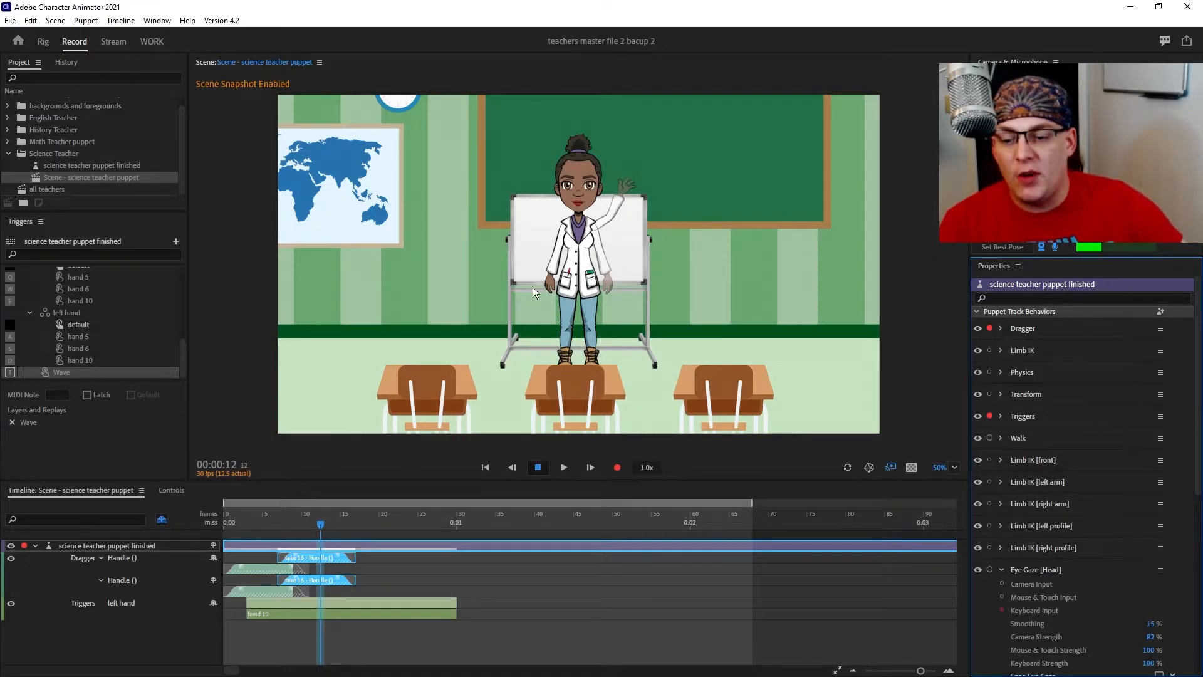
pyautogui.click(608, 279)
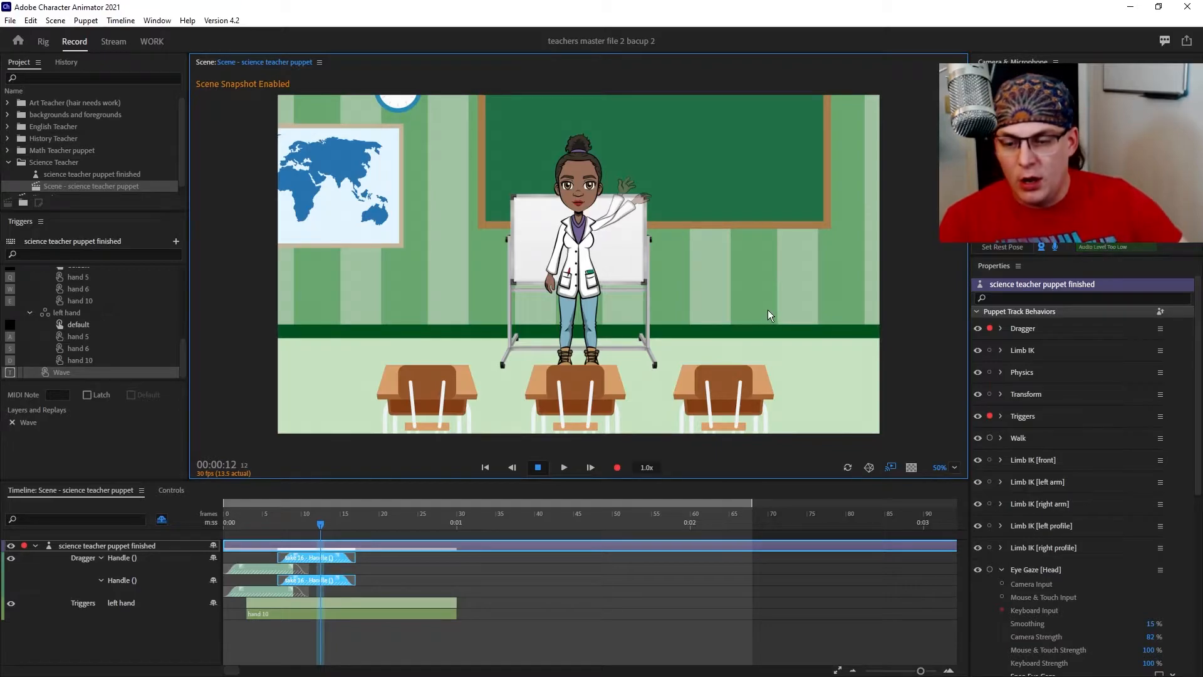
pyautogui.press('5')
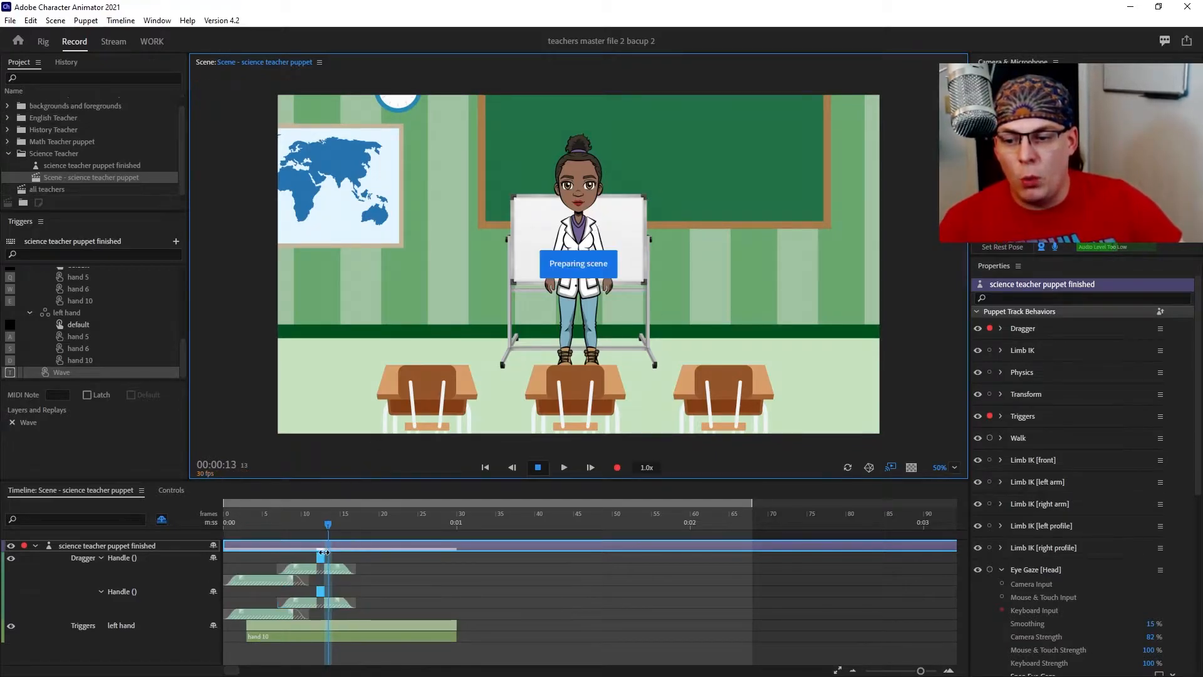
# Step: Move the third take to start at about frame 14, stretch it to about frame 21, and return to the start
pyautogui.moveTo(320, 554); pyautogui.dragTo(340, 547)
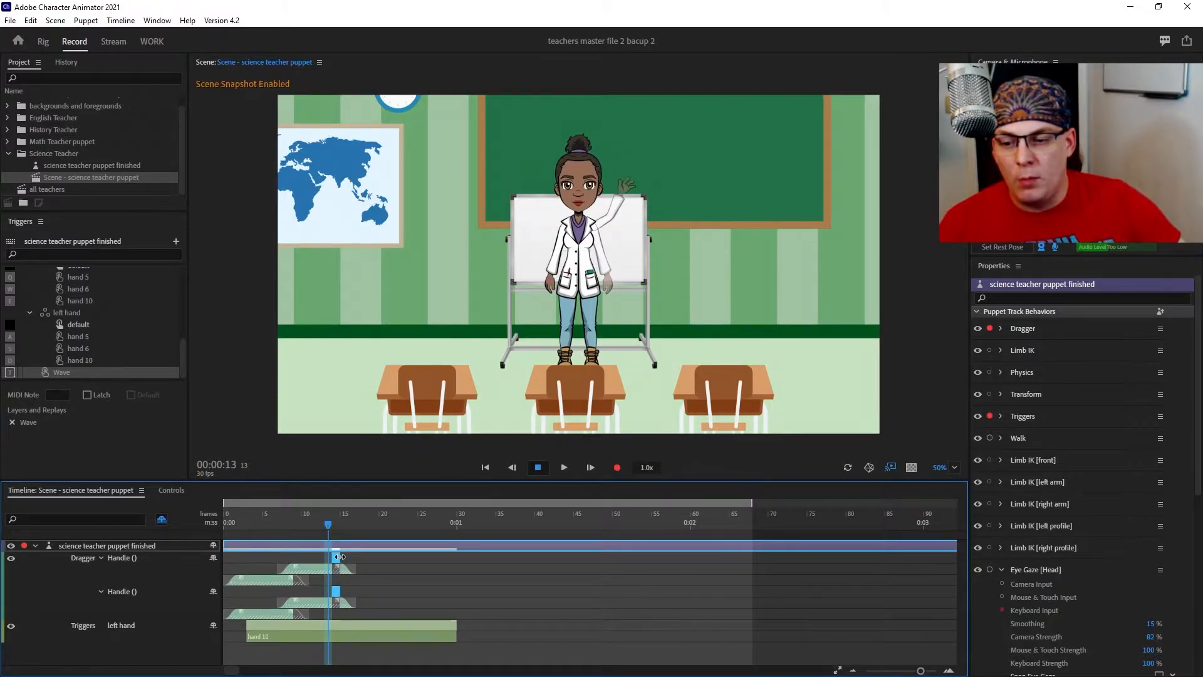
pyautogui.moveTo(340, 557); pyautogui.dragTo(394, 558)
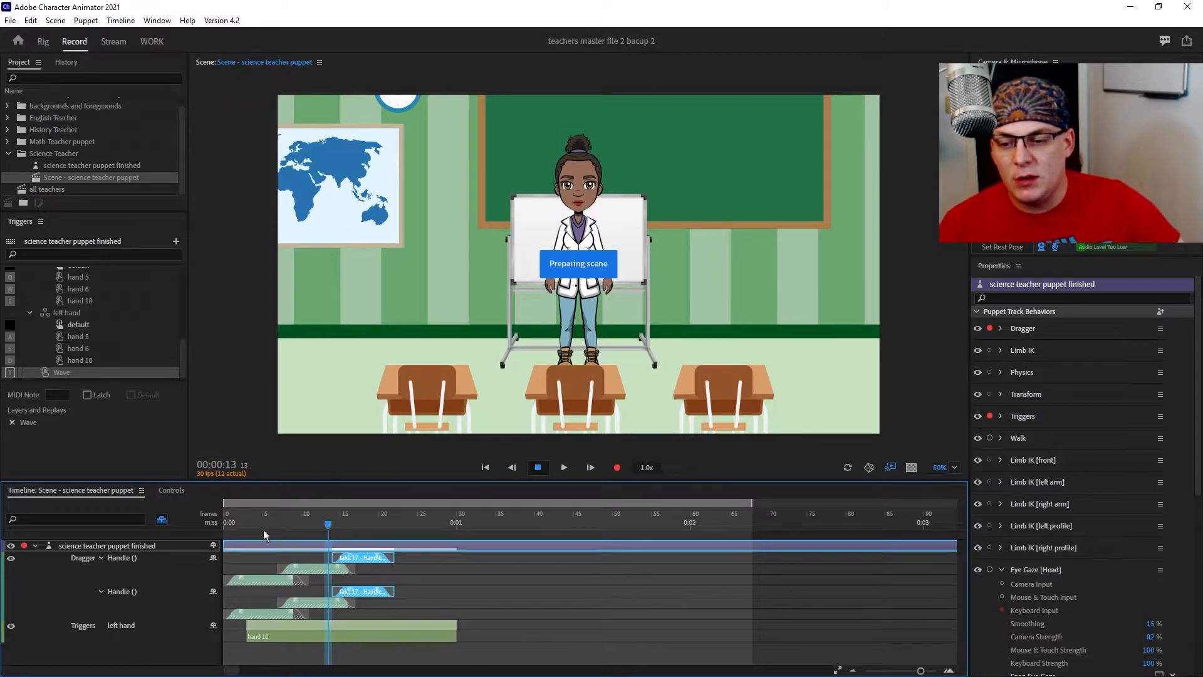
pyautogui.click(231, 517)
# Step: Duplicate the take 16 and take 17 pairs, shift the copies to start at about frame 19, and play the wave
pyautogui.moveTo(408, 558); pyautogui.dragTo(344, 611)
pyautogui.click(425, 520)
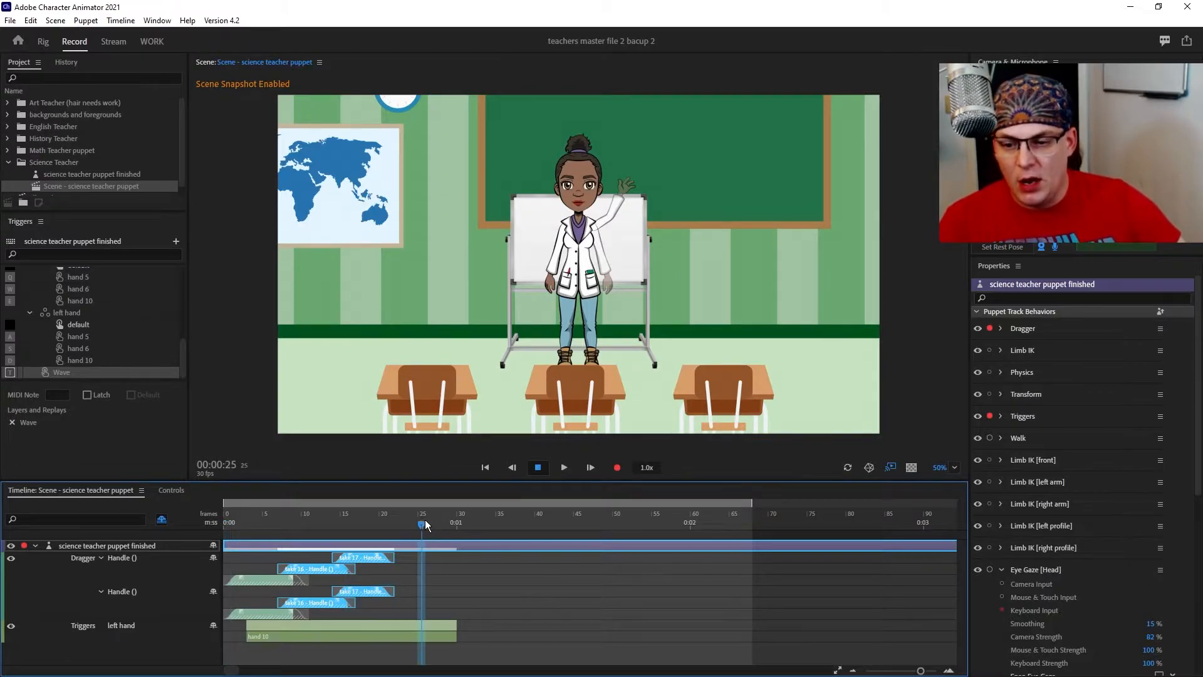
pyautogui.hotkey('ctrl', 'v')
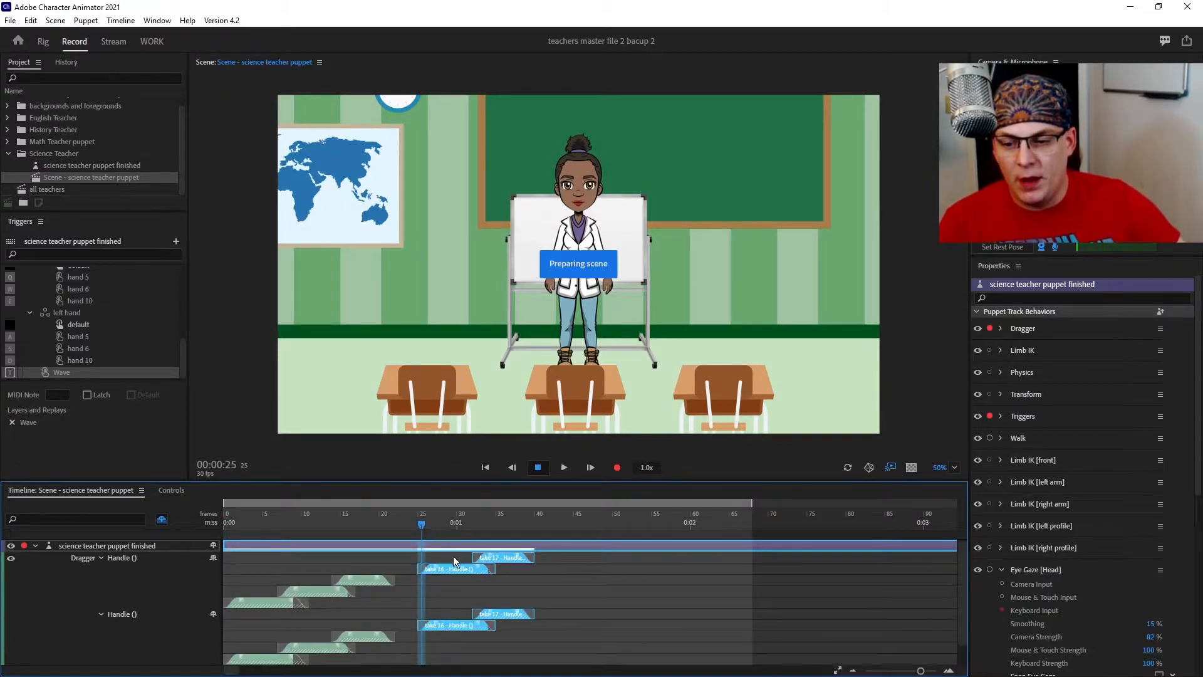
pyautogui.moveTo(439, 569); pyautogui.dragTo(415, 566)
pyautogui.press('Home')
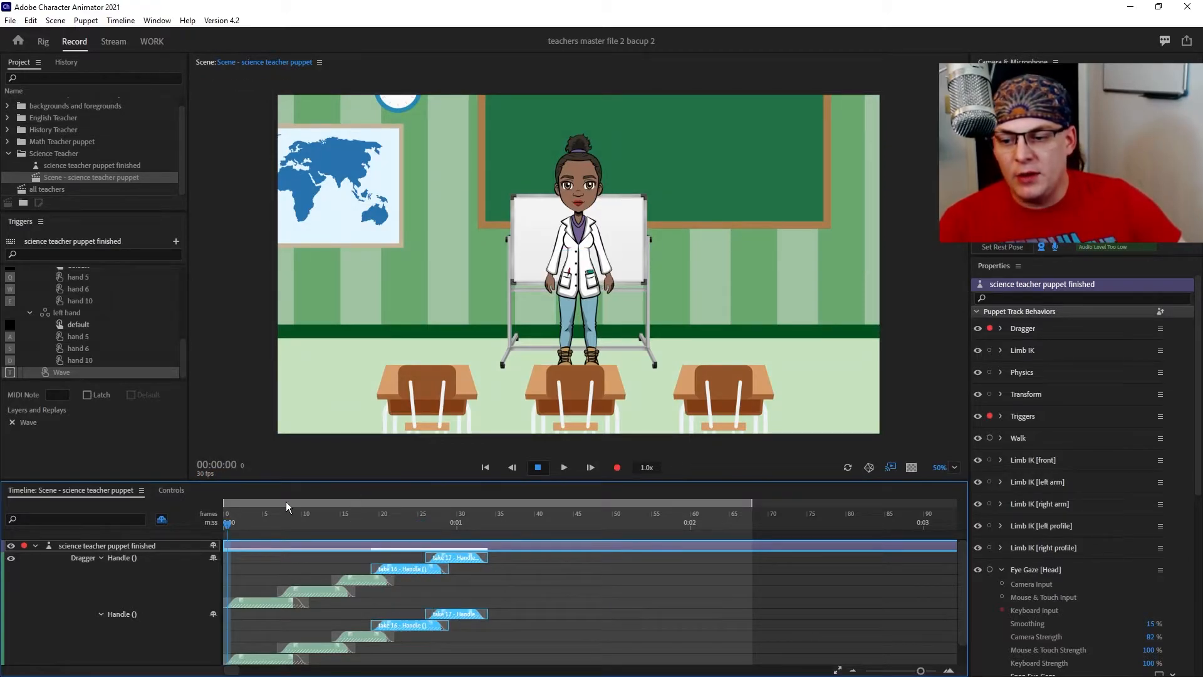
pyautogui.press('space')
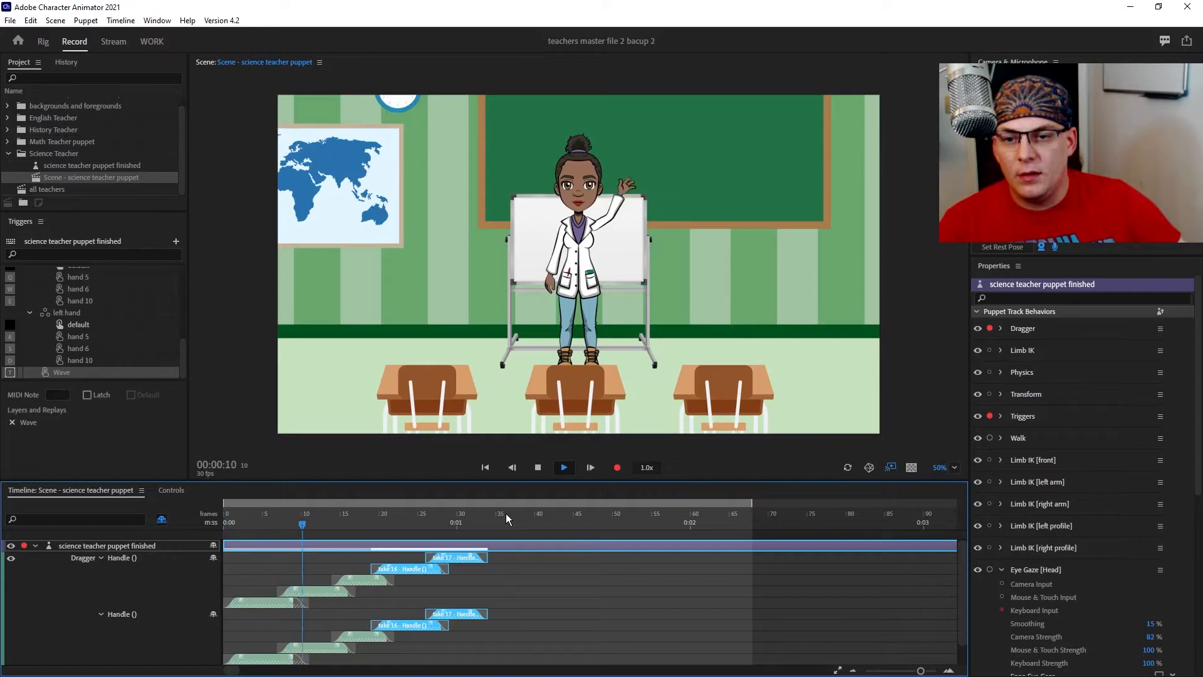
pyautogui.press('space')
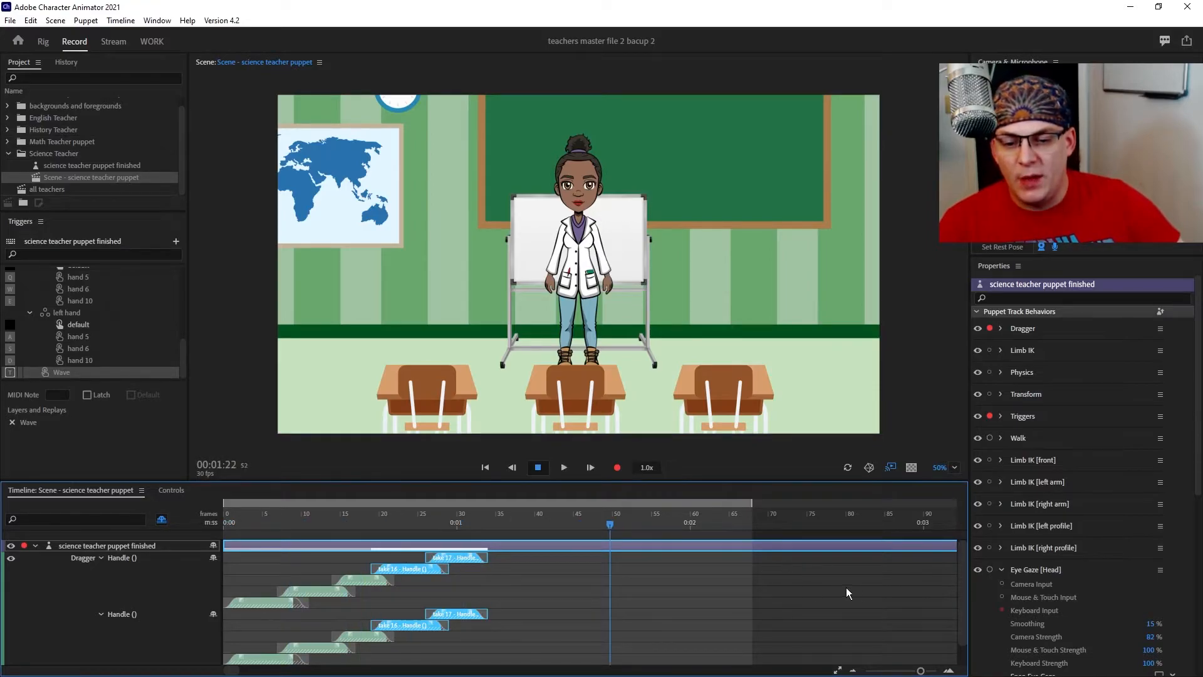
# Step: Extend the left hand trigger to about frame 35, and add another copy of the take 16 pair at about frame 29
pyautogui.scroll(-3, 648, 581)
pyautogui.moveTo(457, 645); pyautogui.dragTo(499, 644)
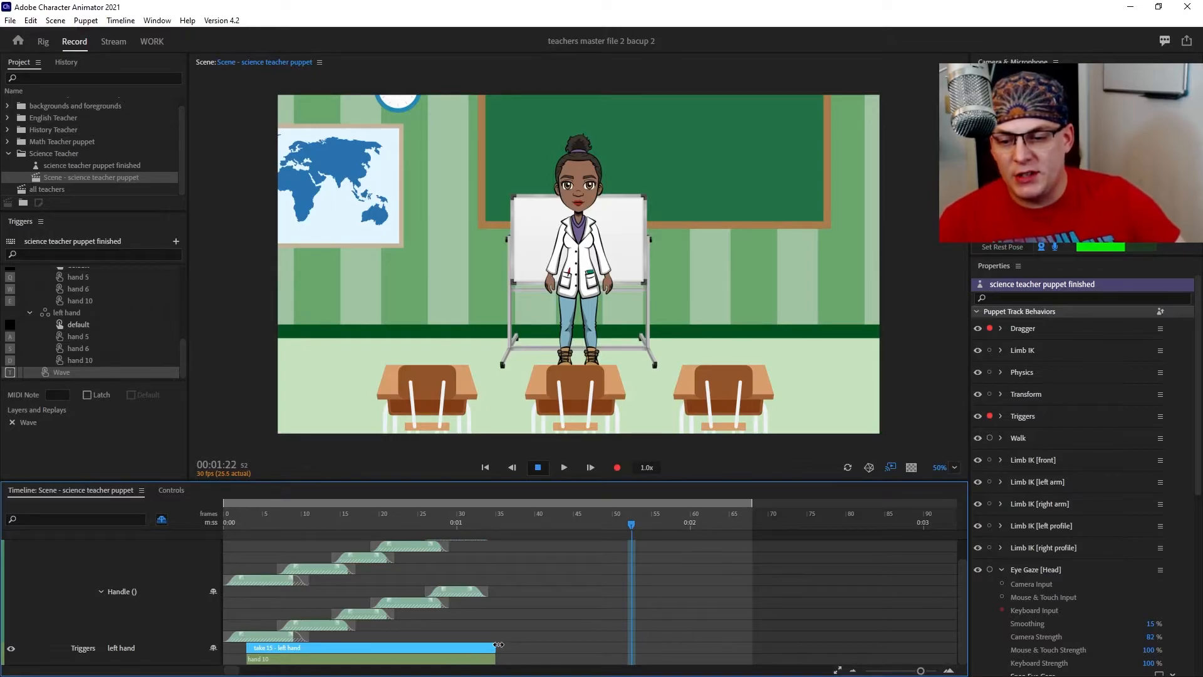
pyautogui.click(409, 558)
pyautogui.click(407, 617)
pyautogui.click(477, 523)
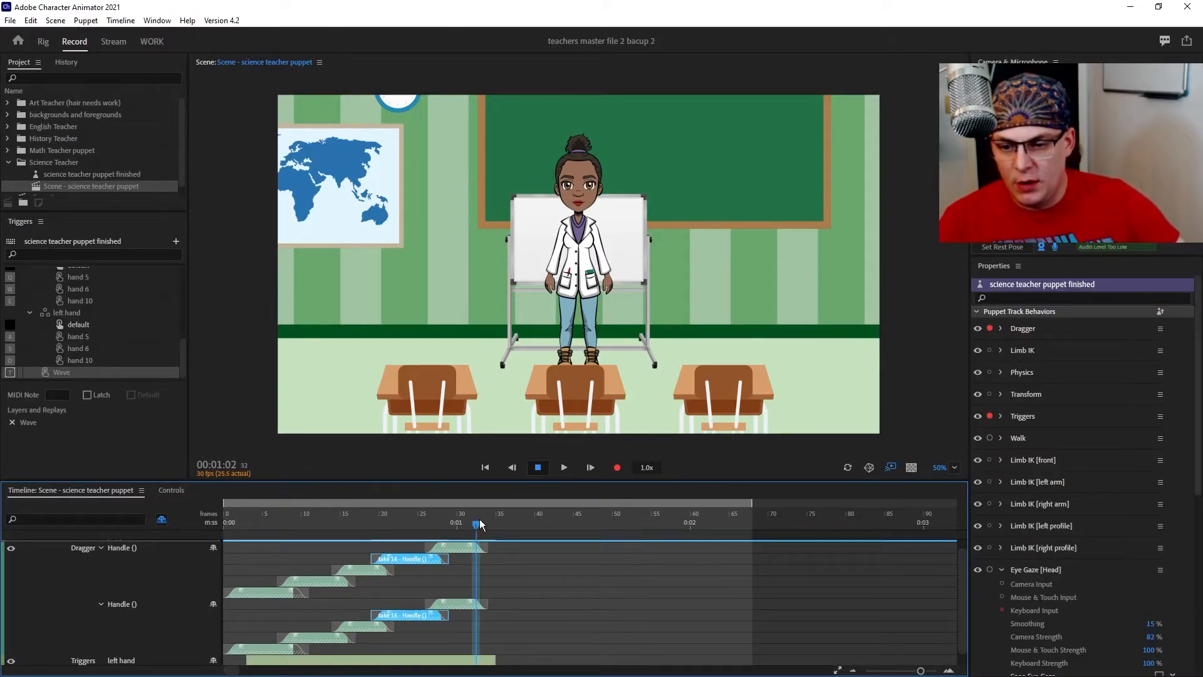
pyautogui.moveTo(409, 558); pyautogui.dragTo(486, 546)
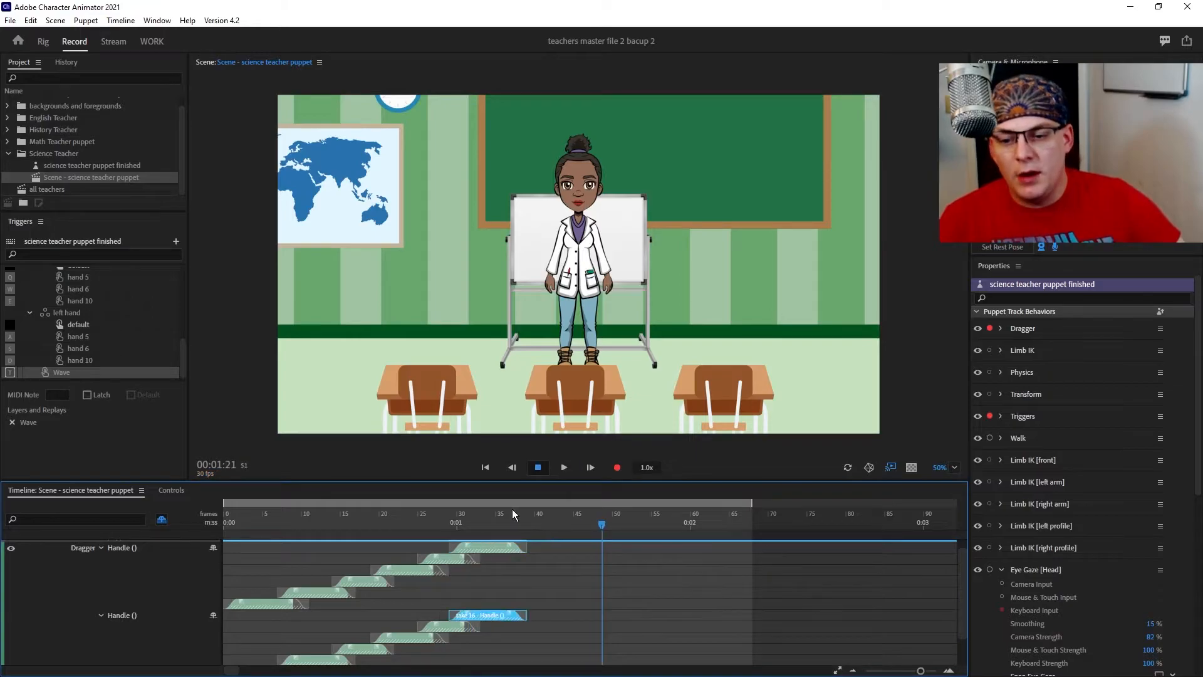
# Step: Set the blend of the Dragger takes between the first and last ones to No Easing, and select the opening take
pyautogui.click(537, 551)
pyautogui.moveTo(431, 543); pyautogui.dragTo(355, 667)
pyautogui.rightClick(313, 623)
pyautogui.moveTo(368, 614)
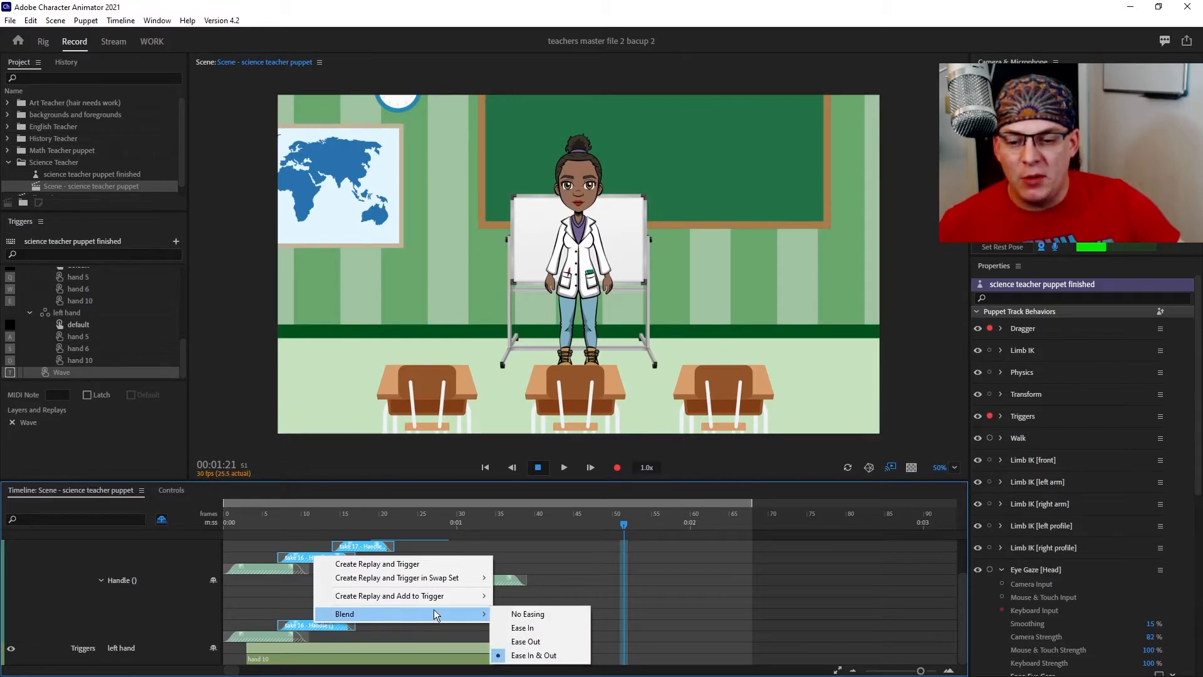
pyautogui.click(542, 615)
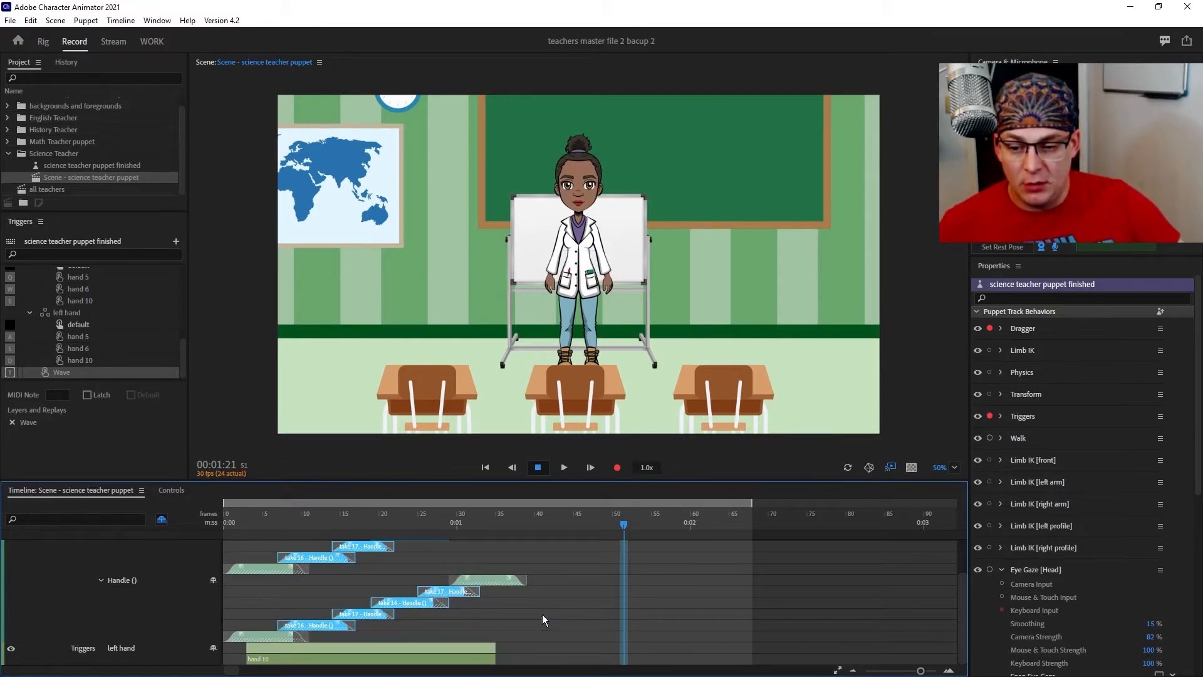
pyautogui.click(264, 635)
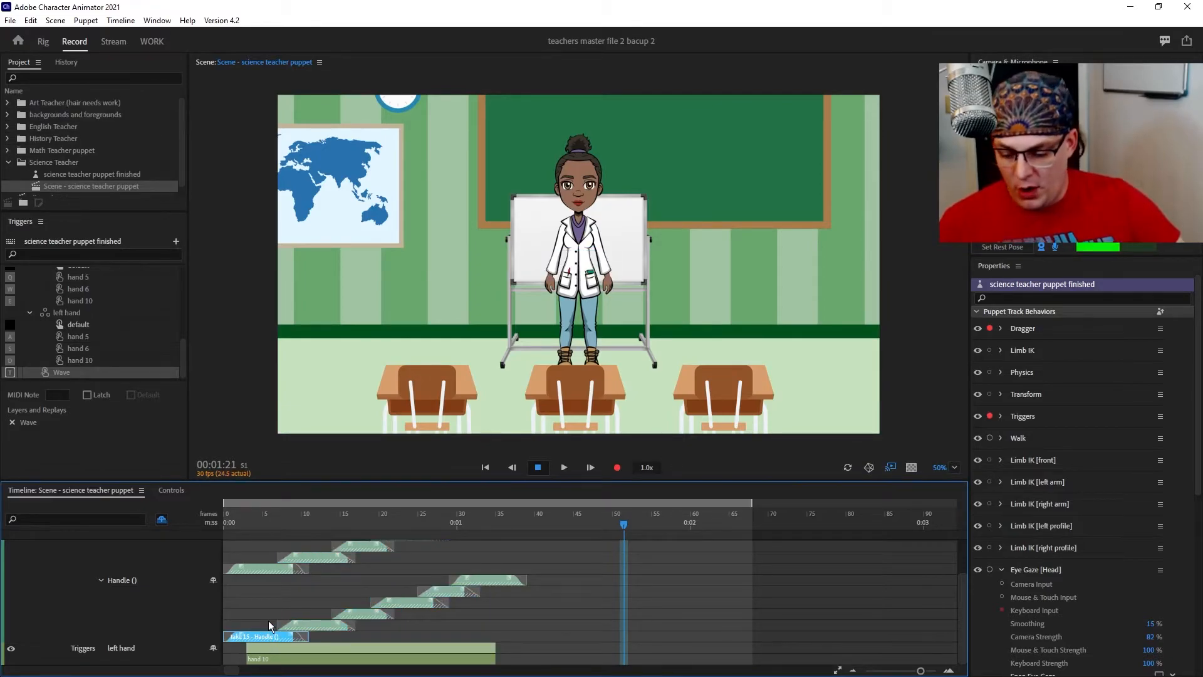
# Step: Change the blend easing of the opening pair of Dragger takes
pyautogui.scroll(-2, 270, 574)
pyautogui.rightClick(260, 596)
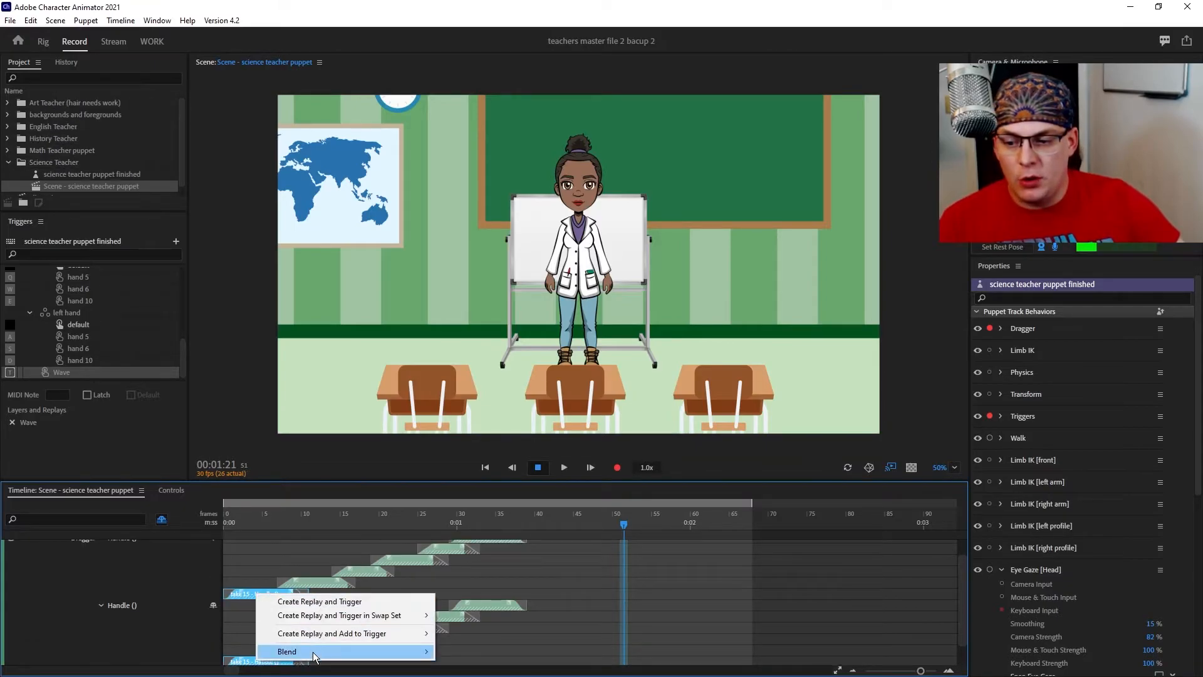
pyautogui.moveTo(354, 655)
pyautogui.click(495, 611)
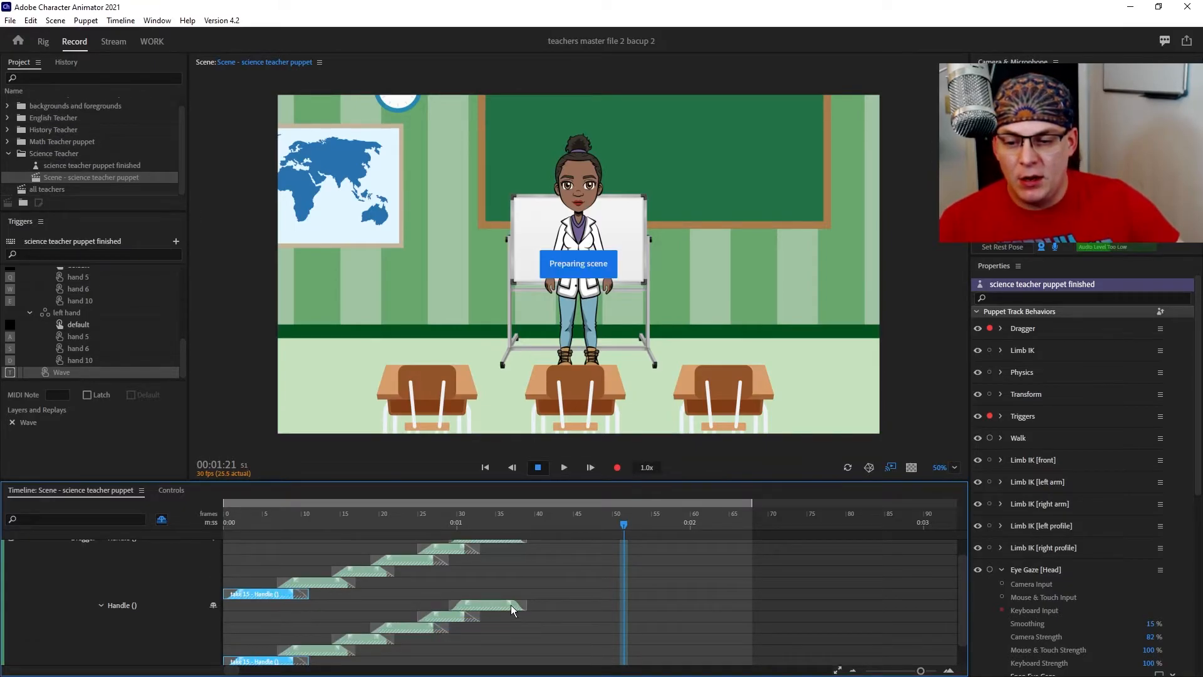
# Step: Set the Blend Out Curve of the last pair of Dragger takes to Ease Out, and play the wave from the start
pyautogui.click(498, 539)
pyautogui.doubleClick(499, 542)
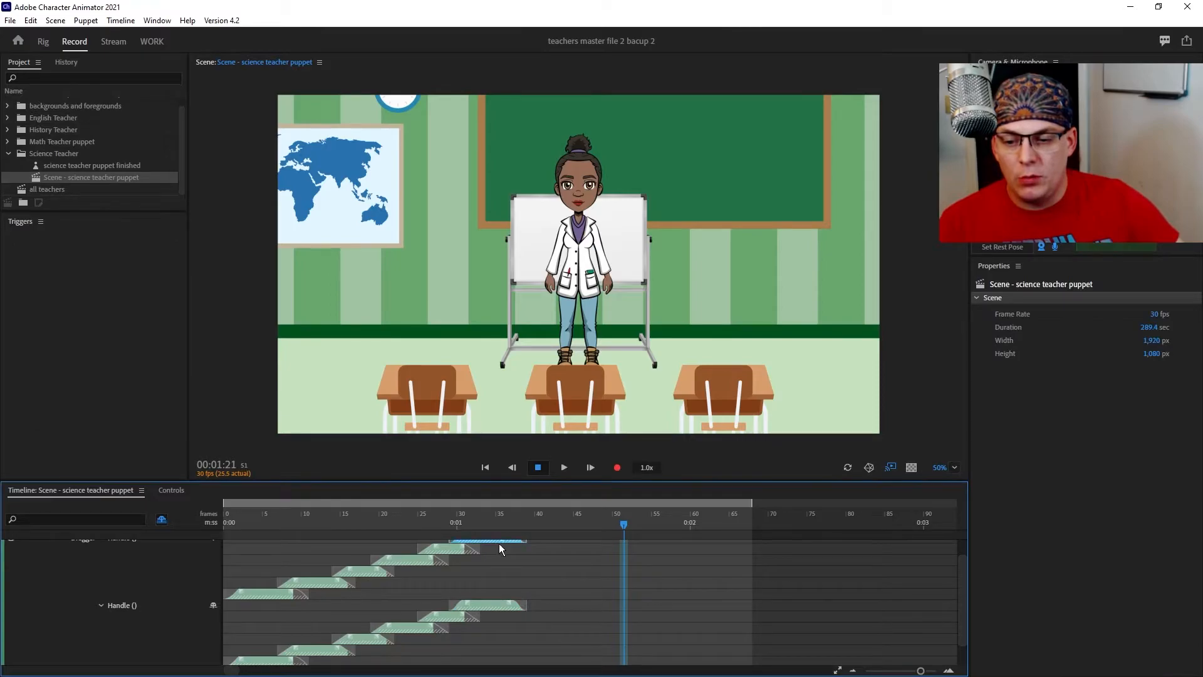
pyautogui.rightClick(509, 551)
pyautogui.moveTo(562, 608)
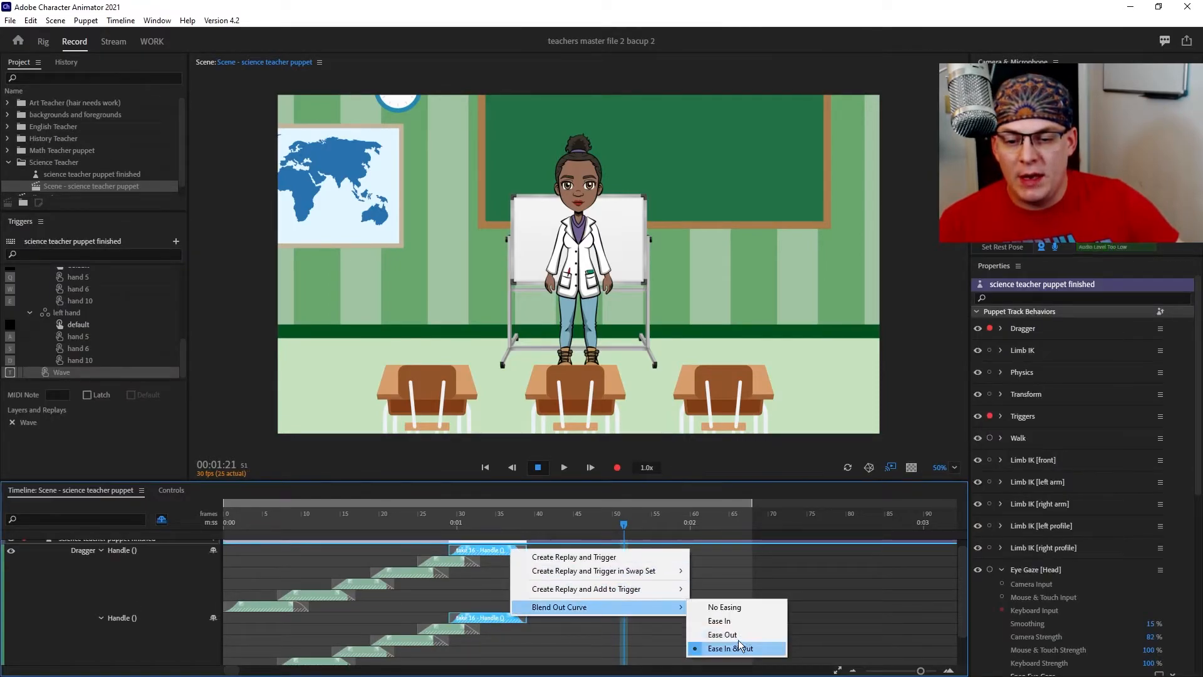
pyautogui.click(742, 637)
pyautogui.moveTo(427, 524); pyautogui.dragTo(198, 500)
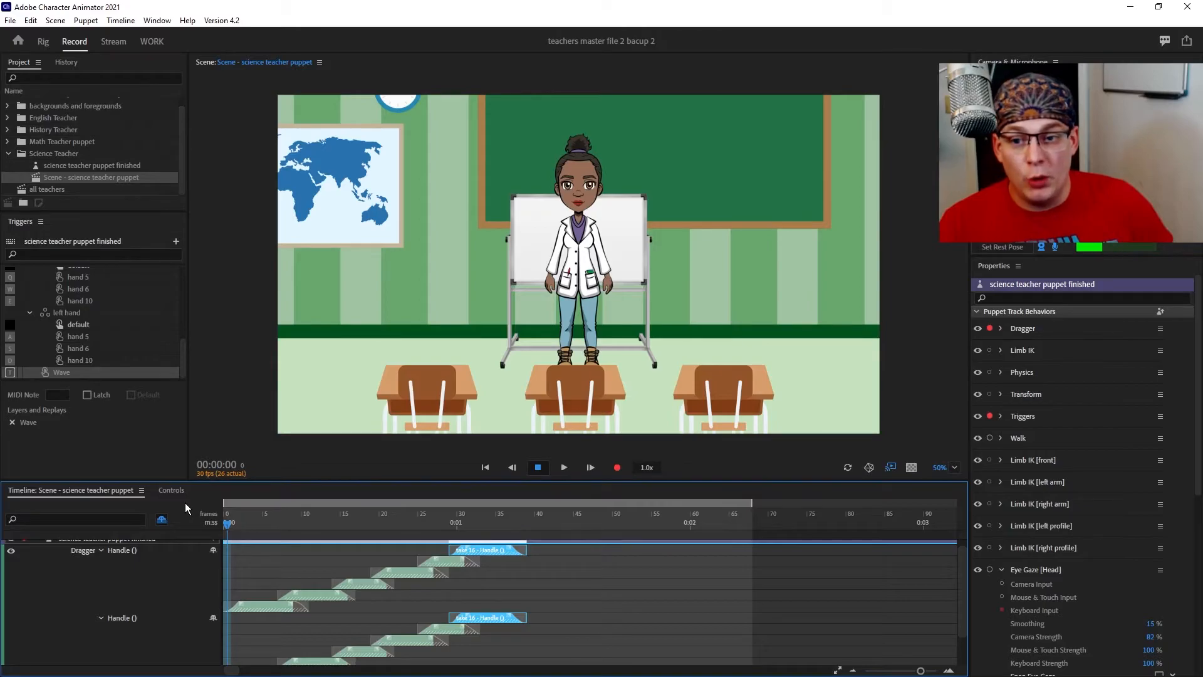
pyautogui.press('space')
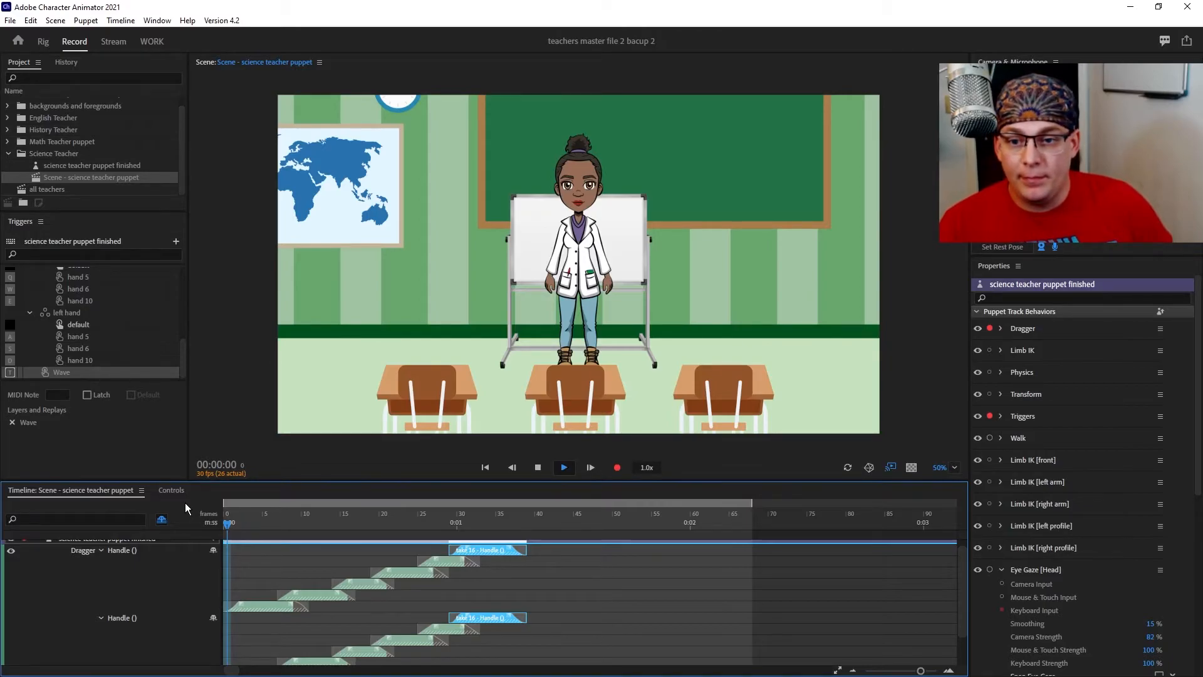
pyautogui.press('space')
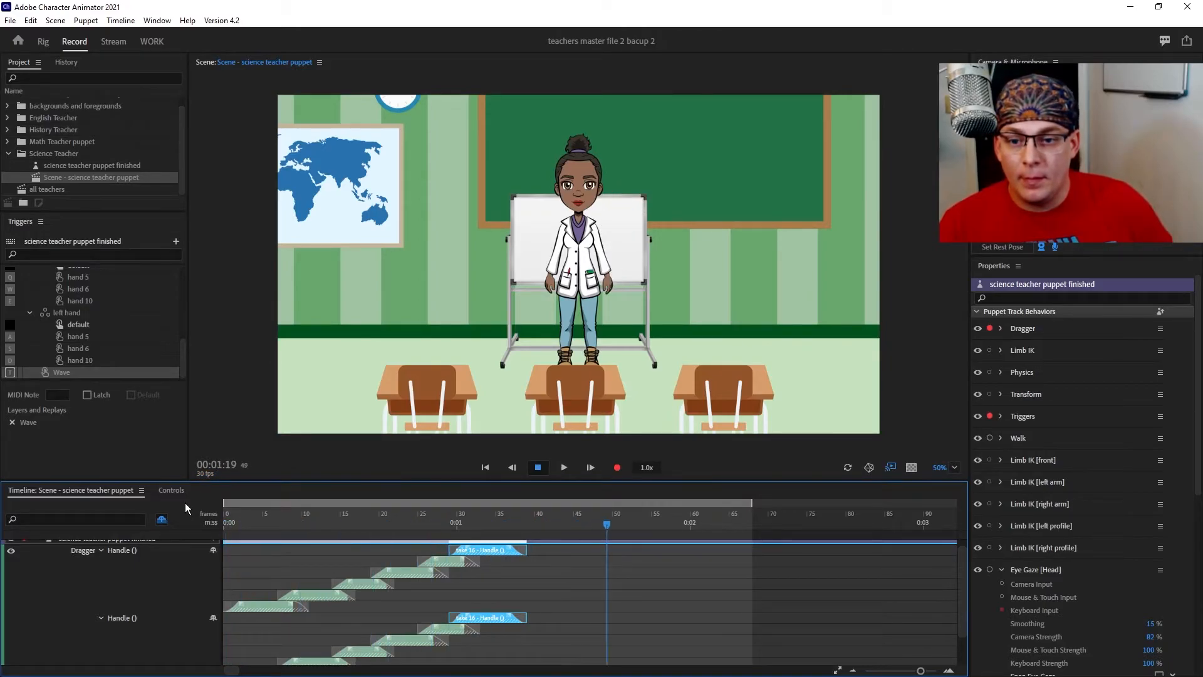
# Step: Extend the left hand trigger to about frame 37, and play the wave from the start
pyautogui.moveTo(485, 514); pyautogui.dragTo(514, 510)
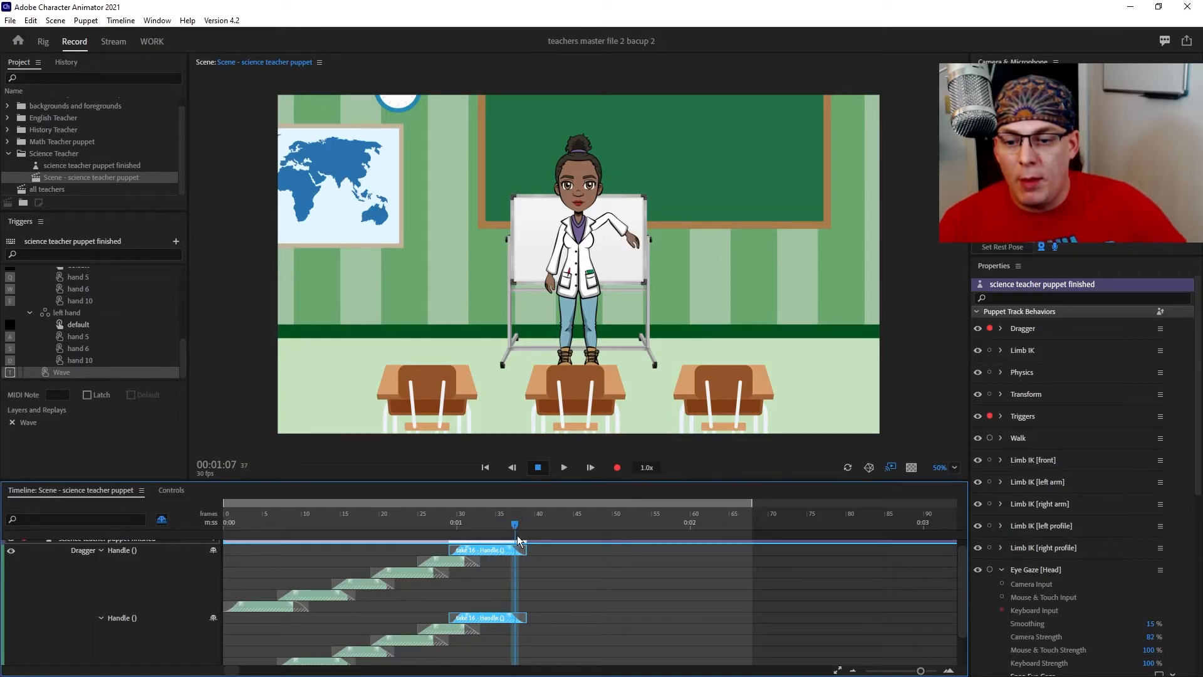
pyautogui.scroll(-2, 586, 629)
pyautogui.moveTo(495, 648); pyautogui.dragTo(511, 649)
pyautogui.moveTo(326, 528); pyautogui.dragTo(231, 524)
pyautogui.press('space')
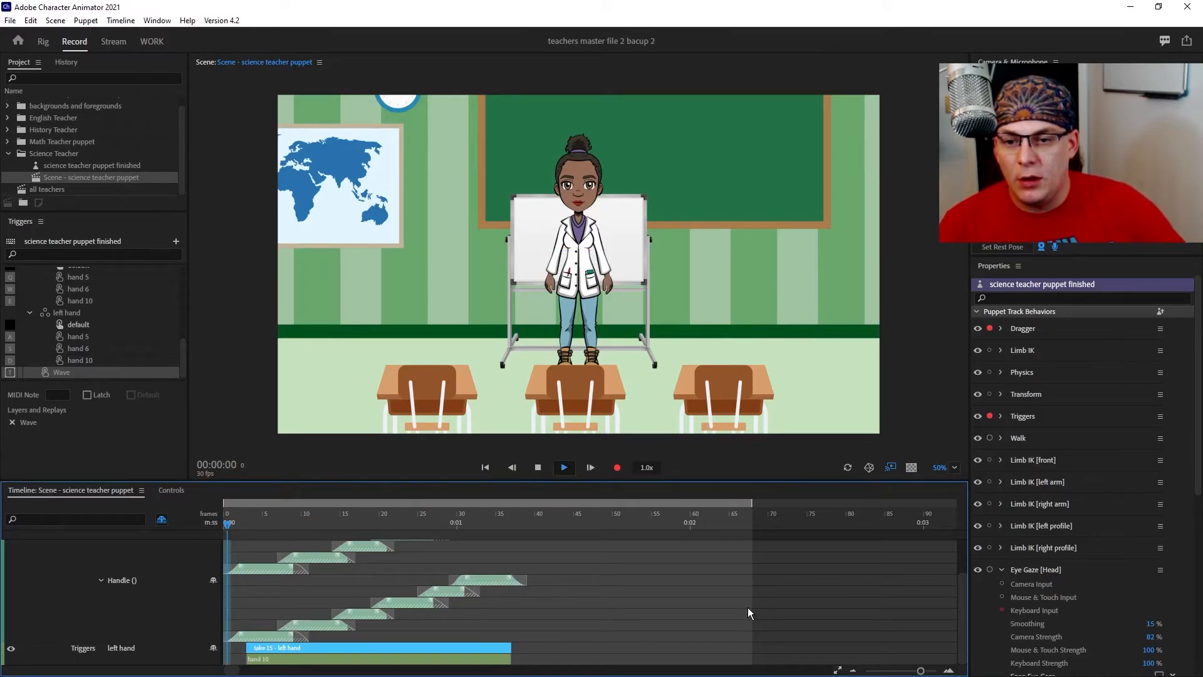
pyautogui.press('space')
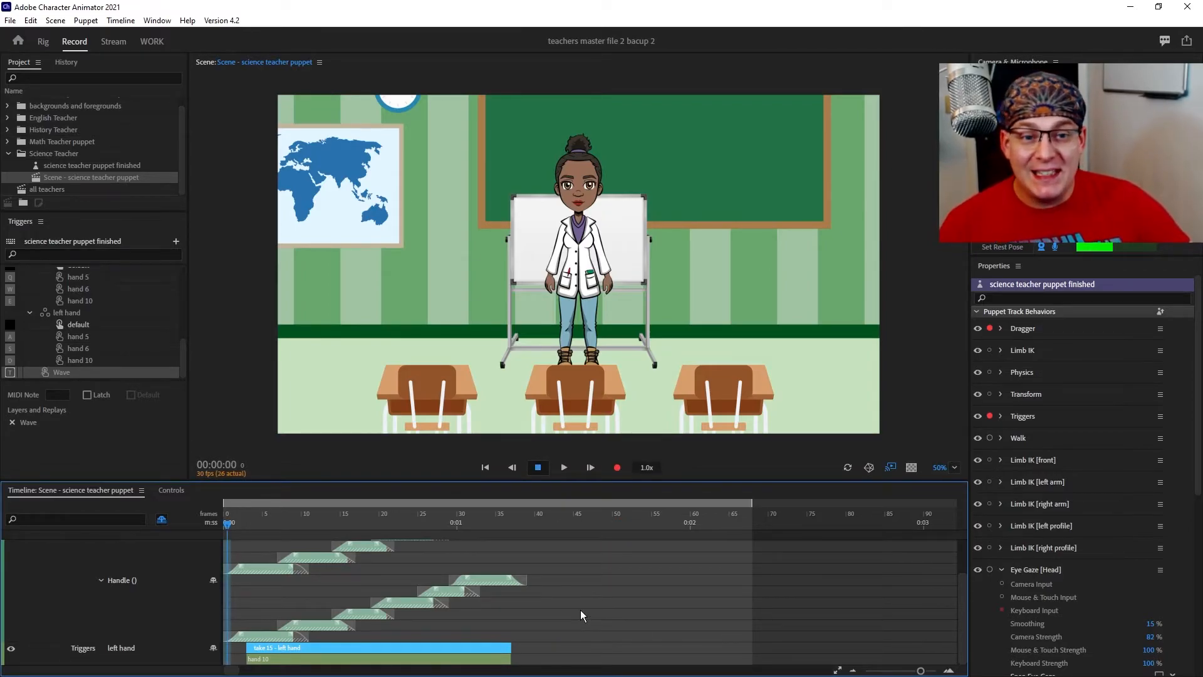
# Step: Select all the Dragger takes and the left hand trigger take, and create a replay and trigger from them
pyautogui.moveTo(537, 627); pyautogui.dragTo(389, 562)
pyautogui.click(603, 593)
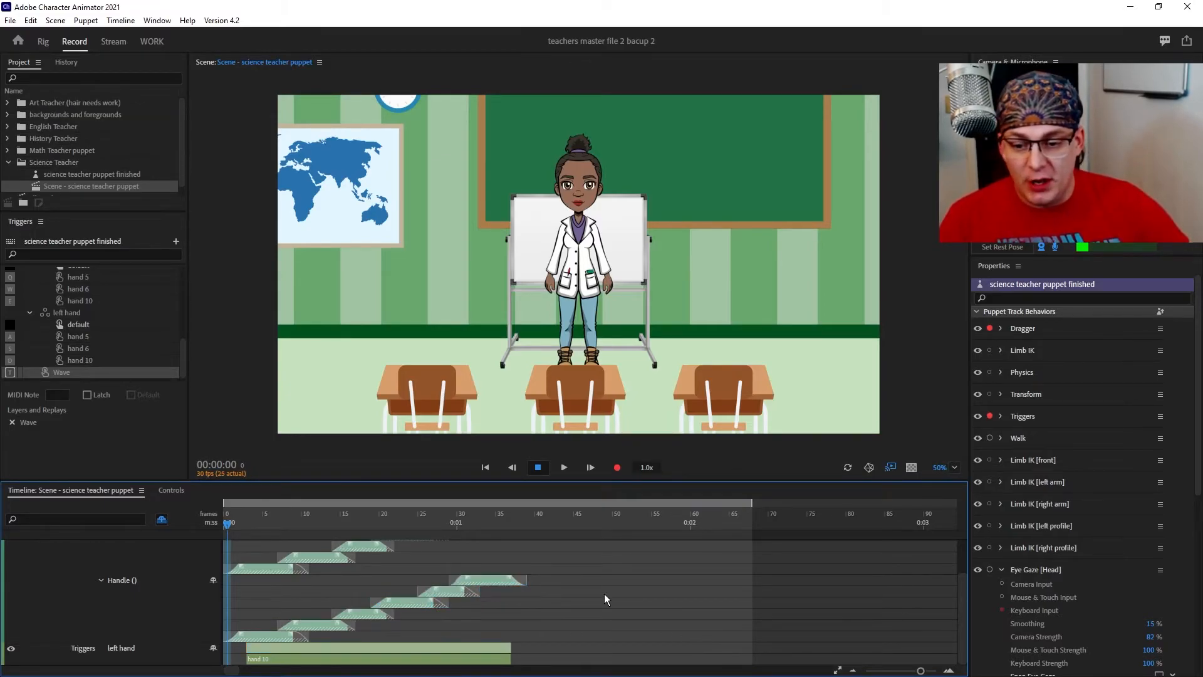
pyautogui.hotkey('ctrl', 'a')
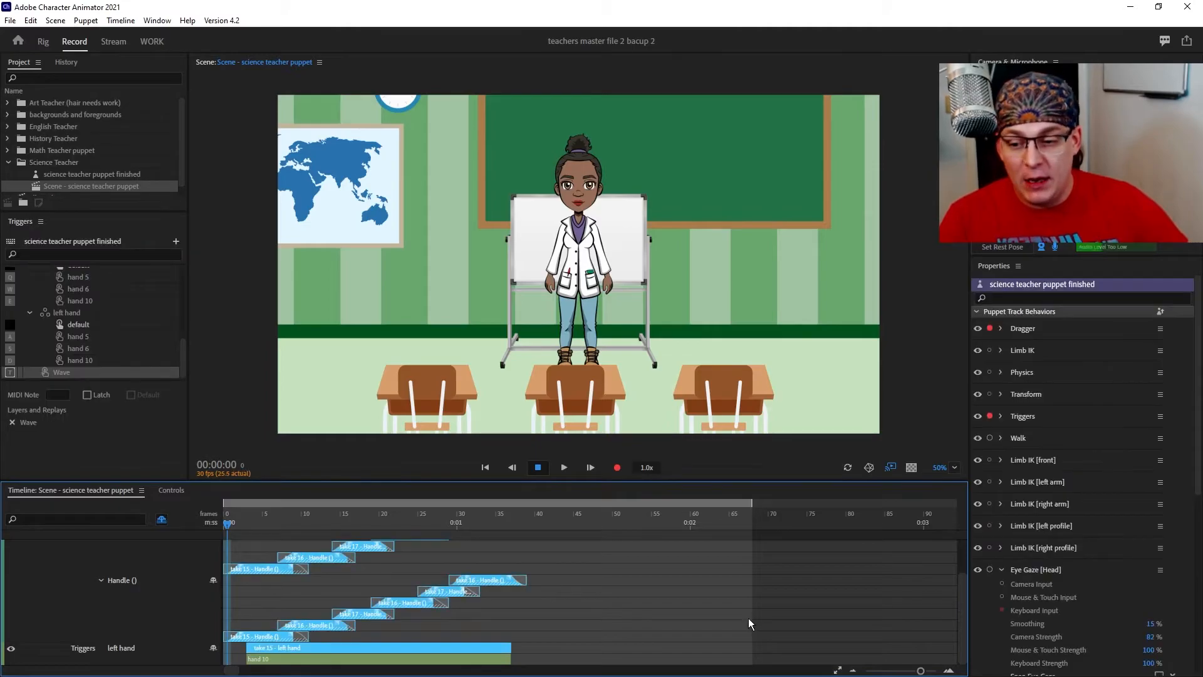
pyautogui.rightClick(480, 581)
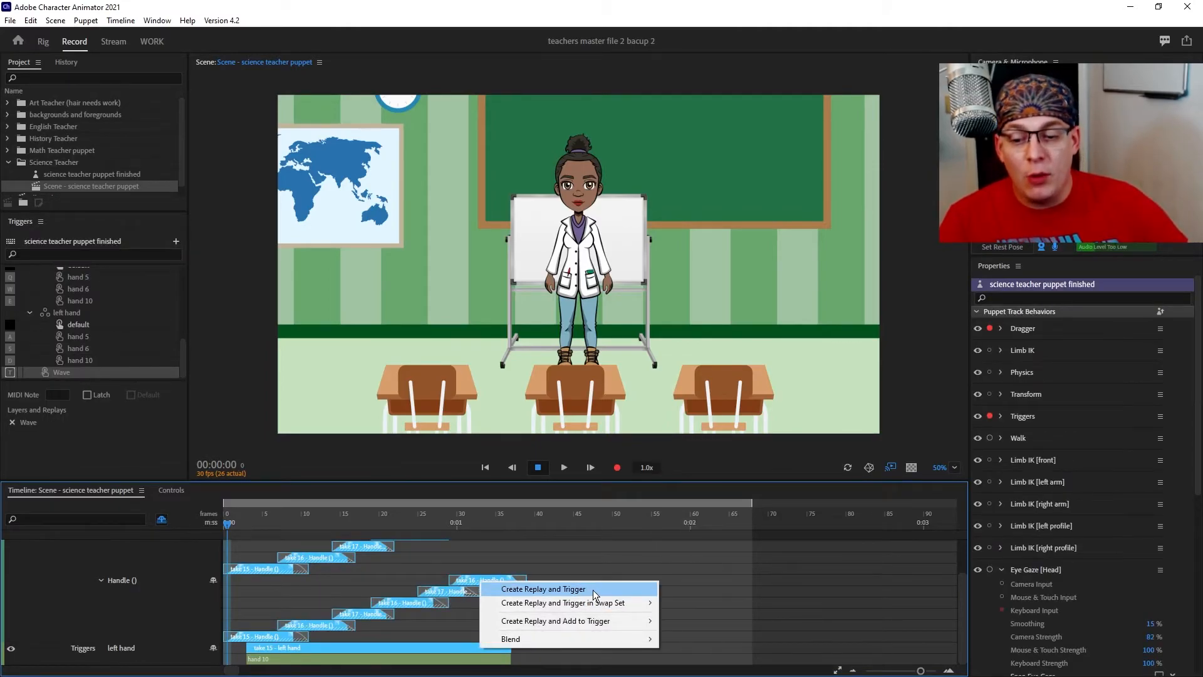
pyautogui.click(543, 589)
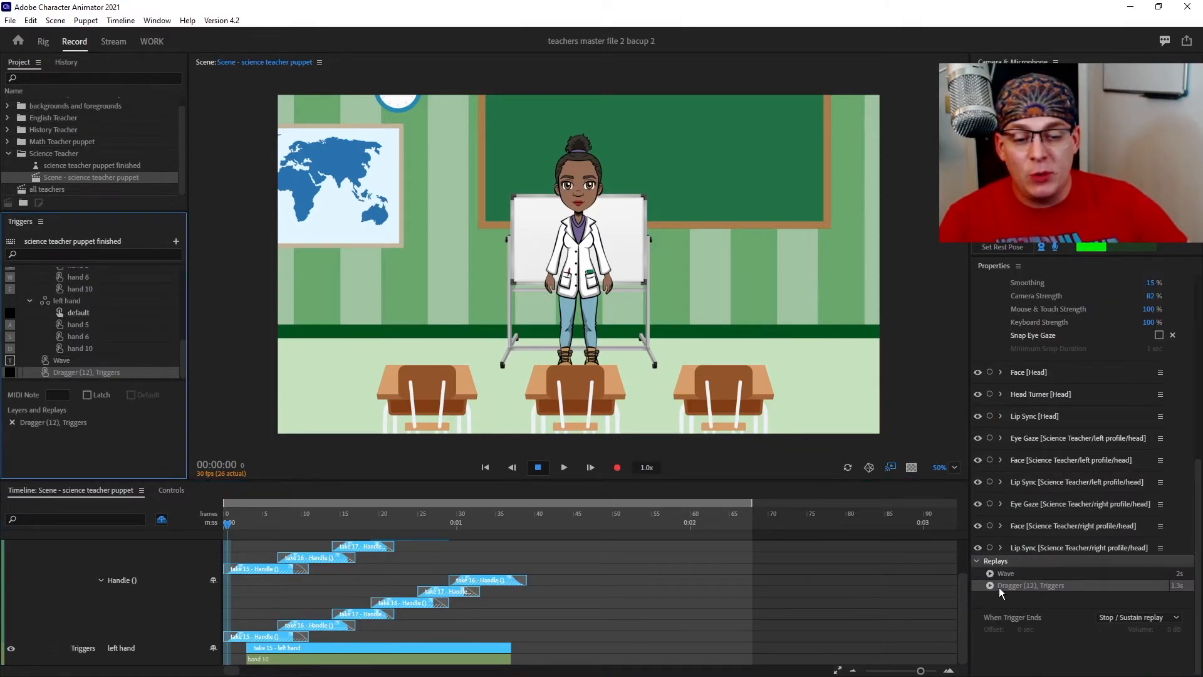
# Step: Rename both the new replay and its trigger as wave2
pyautogui.doubleClick(1053, 585)
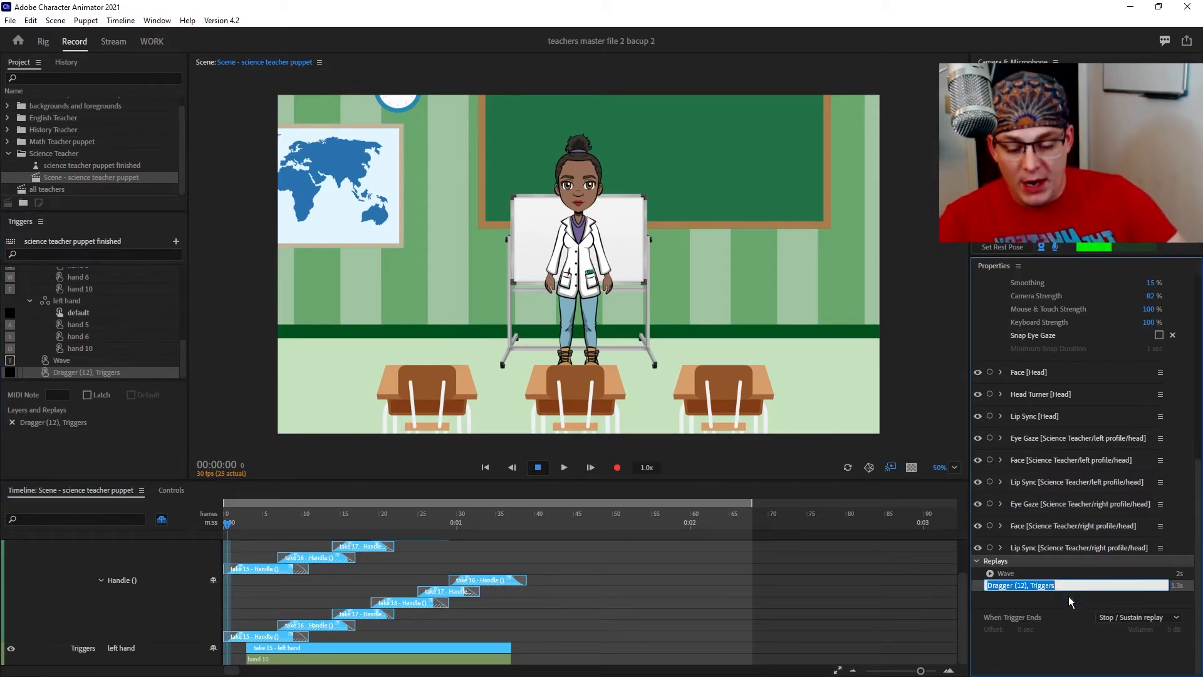
pyautogui.write('wave2')
pyautogui.press('Return')
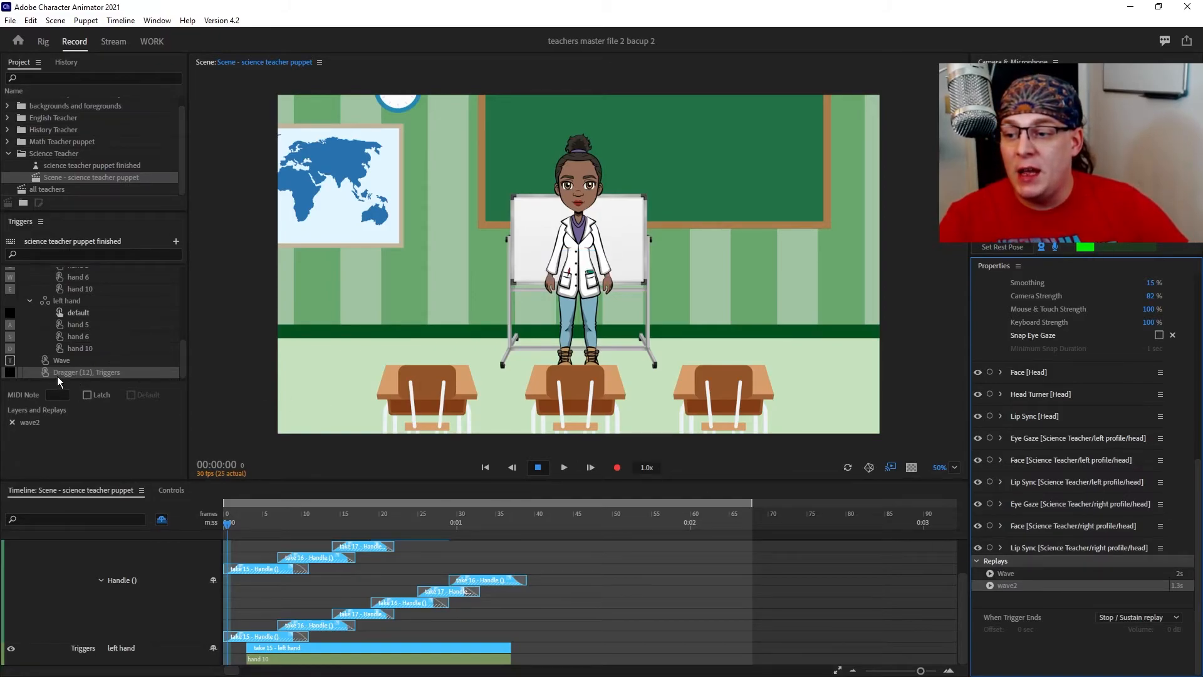
pyautogui.rightClick(94, 373)
pyautogui.click(104, 384)
pyautogui.write('wave2')
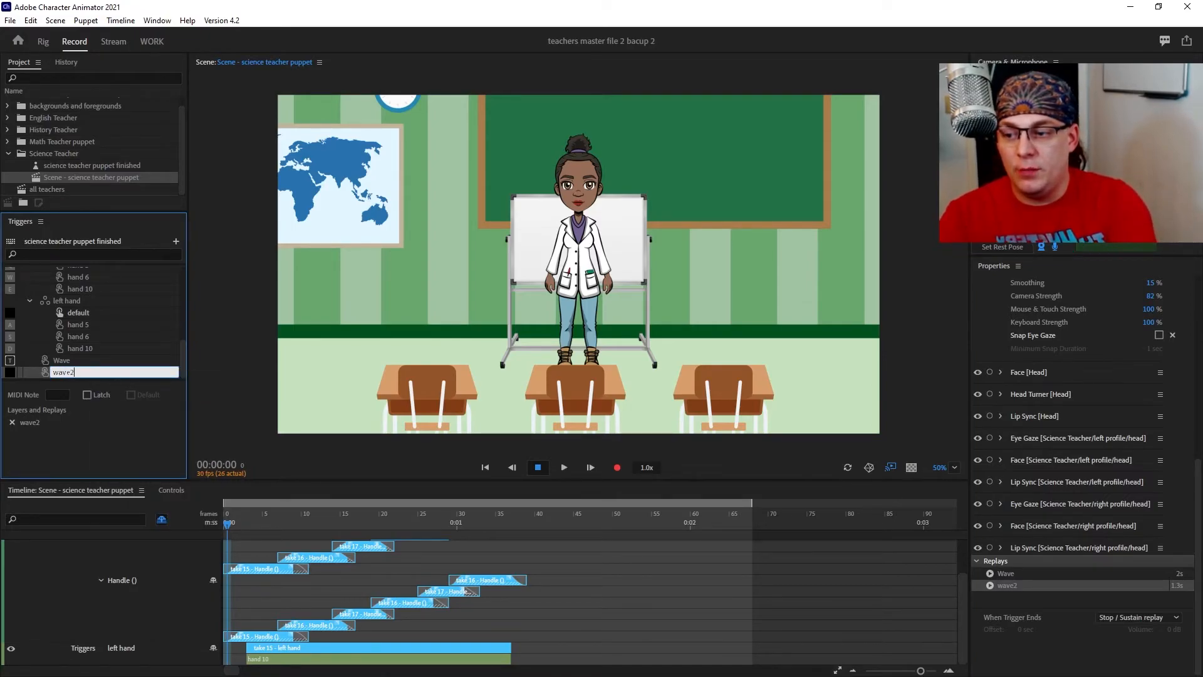
pyautogui.press('Return')
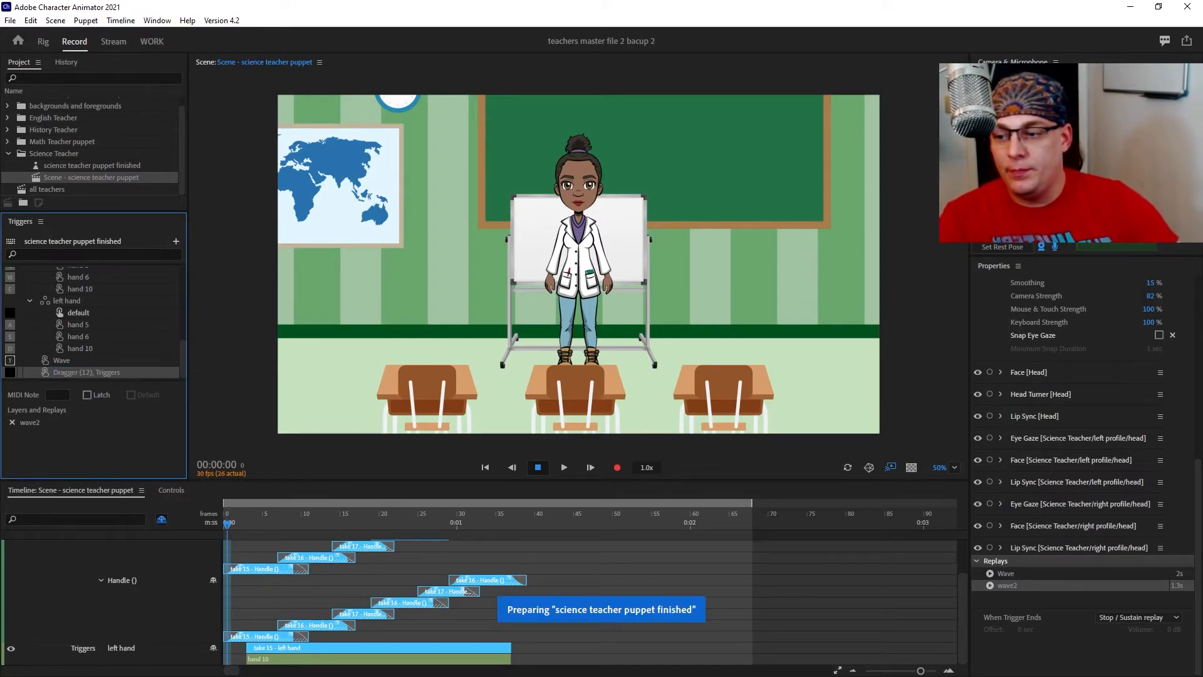
# Step: Assign T as the wave2 trigger's activation key, and set its replay to Let replay finish when the trigger ends
pyautogui.click(8, 376)
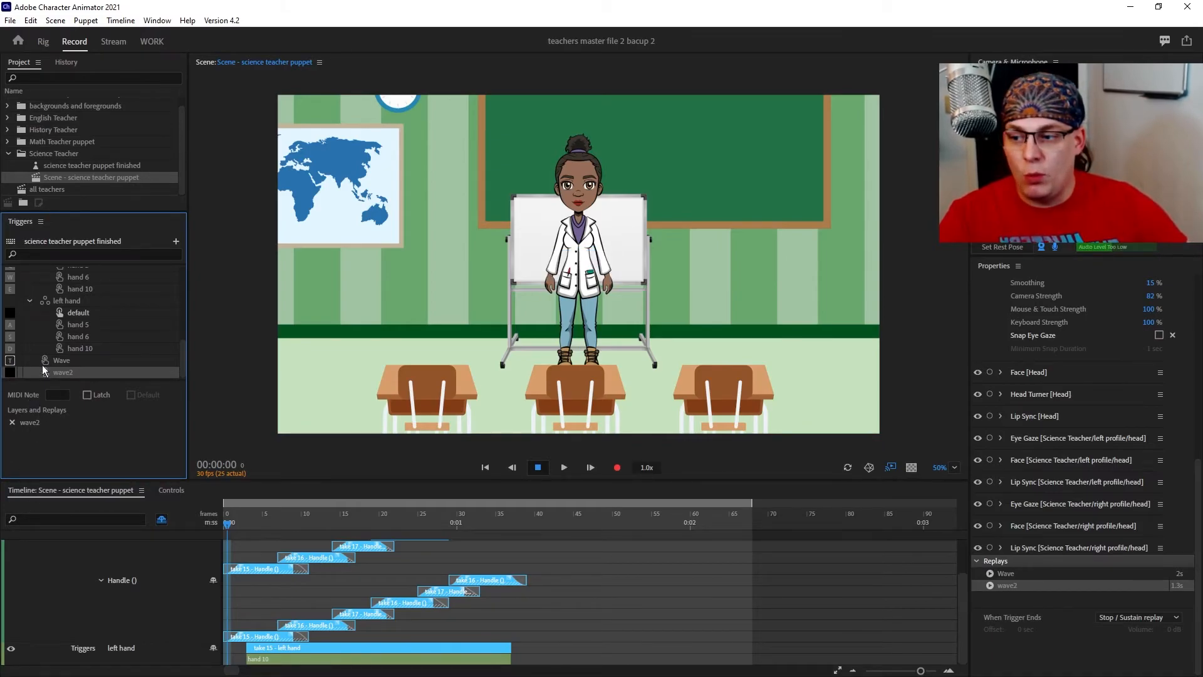
pyautogui.press('Return')
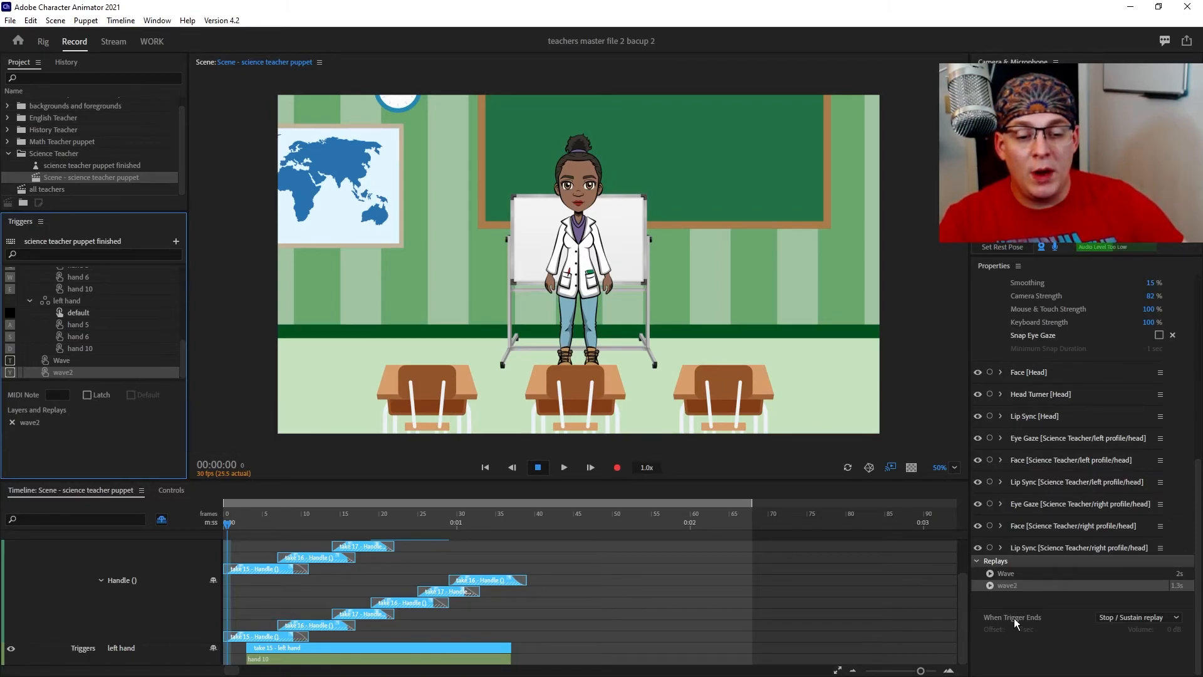
pyautogui.click(1134, 619)
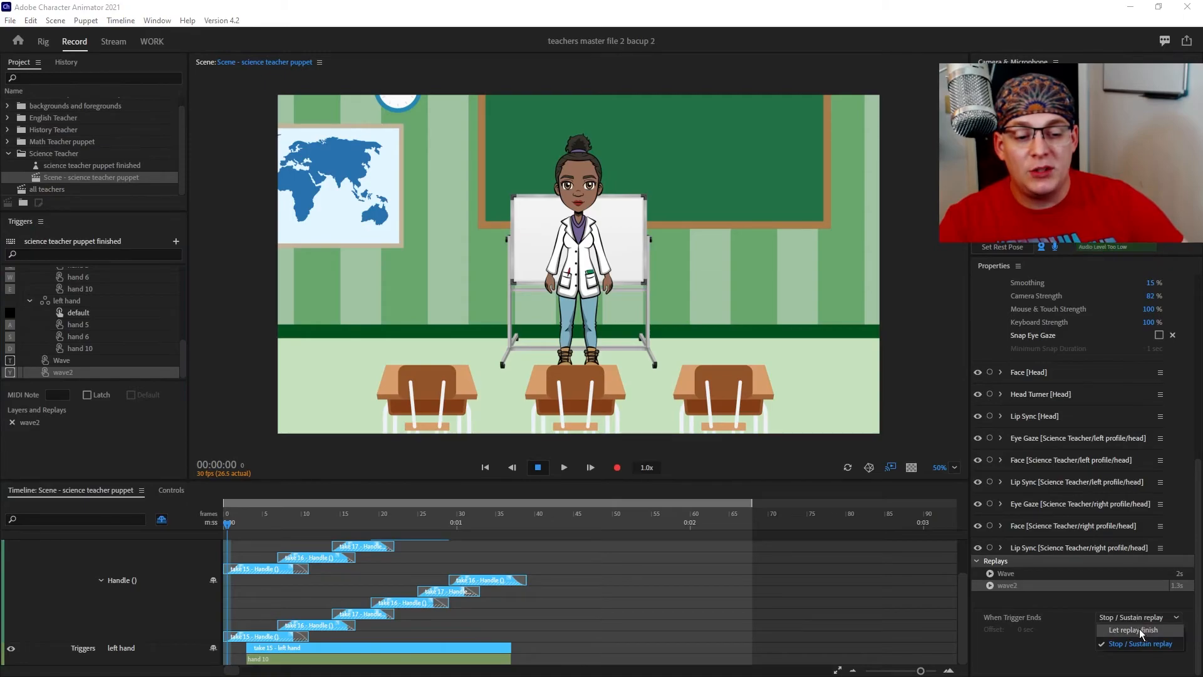
pyautogui.click(1140, 627)
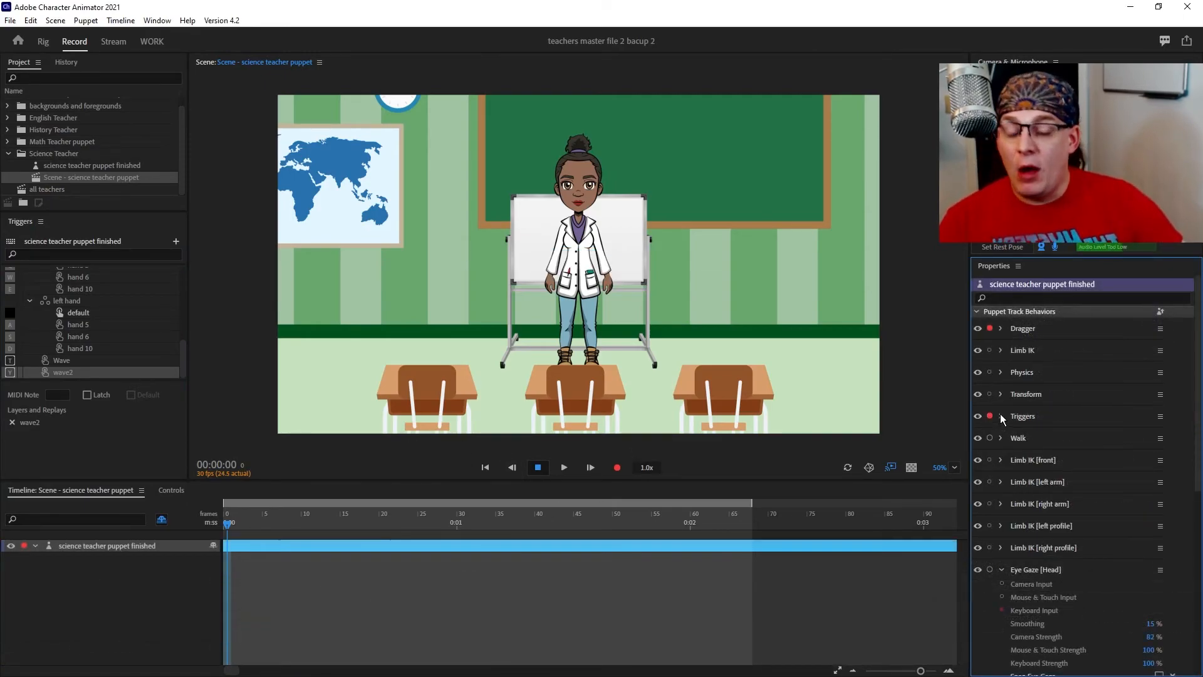
# Step: Arm all of the puppet's track behaviors for recording, including Limb IK, Walk and Eye Gaze
pyautogui.click(990, 350)
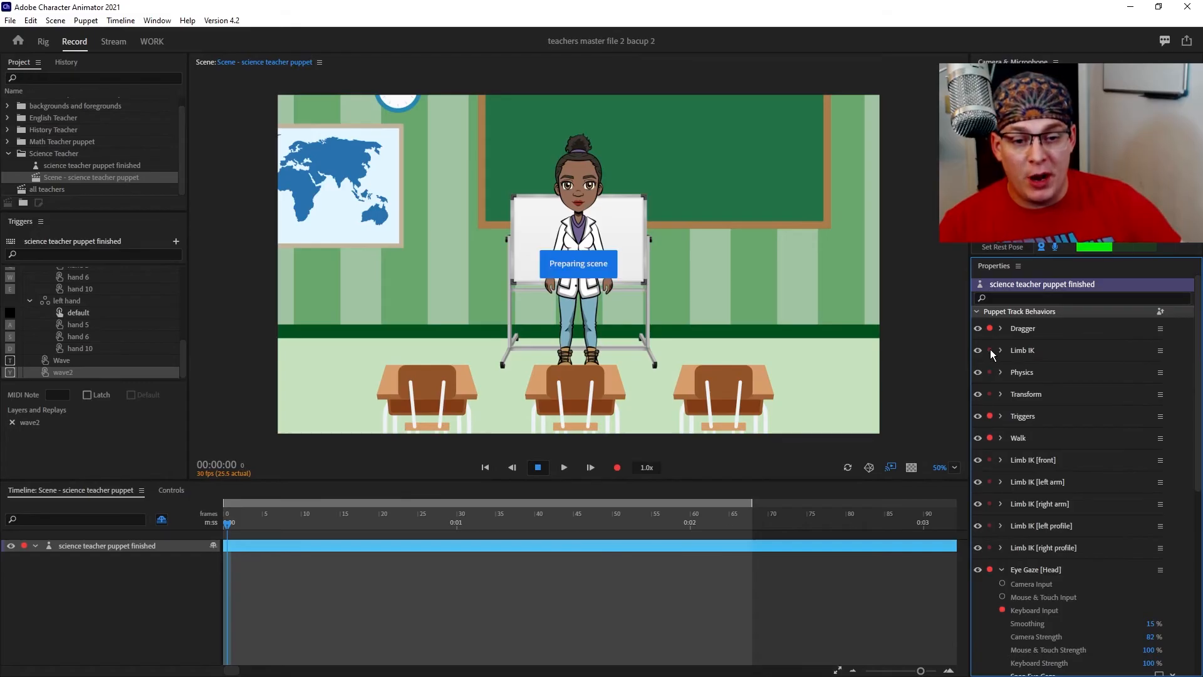